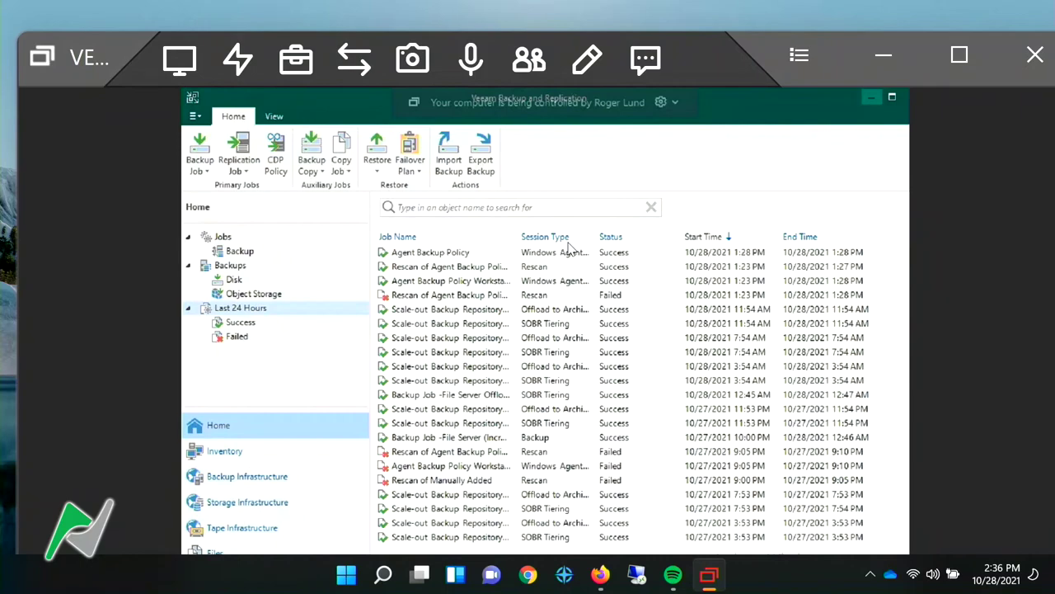
# Show the Backup Repositories list: Default, Hardened Repository 1, Amazon Glacier and Amazon S3
pyautogui.click(232, 253)
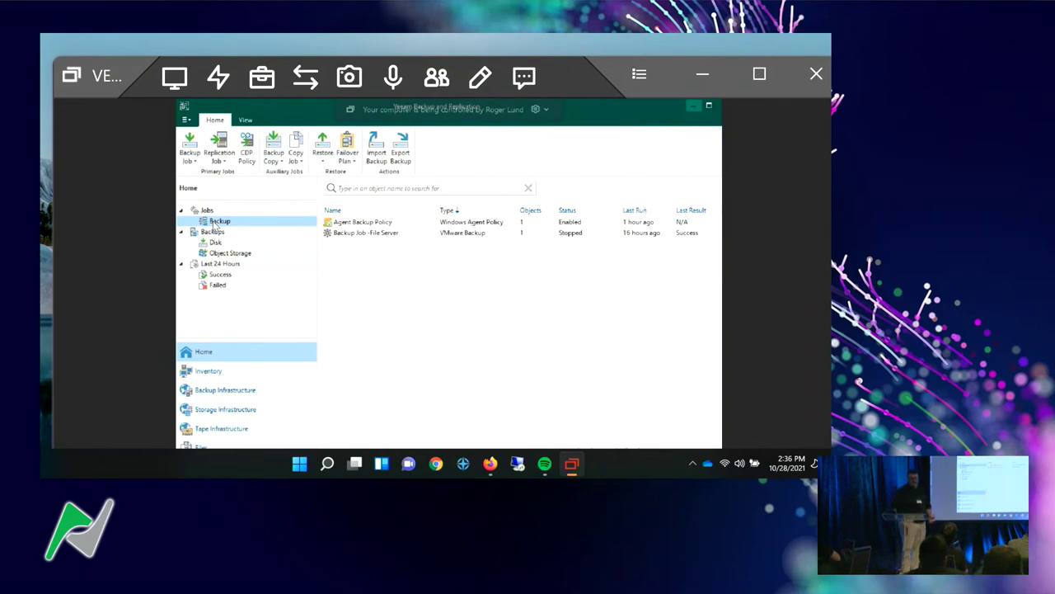
pyautogui.click(233, 387)
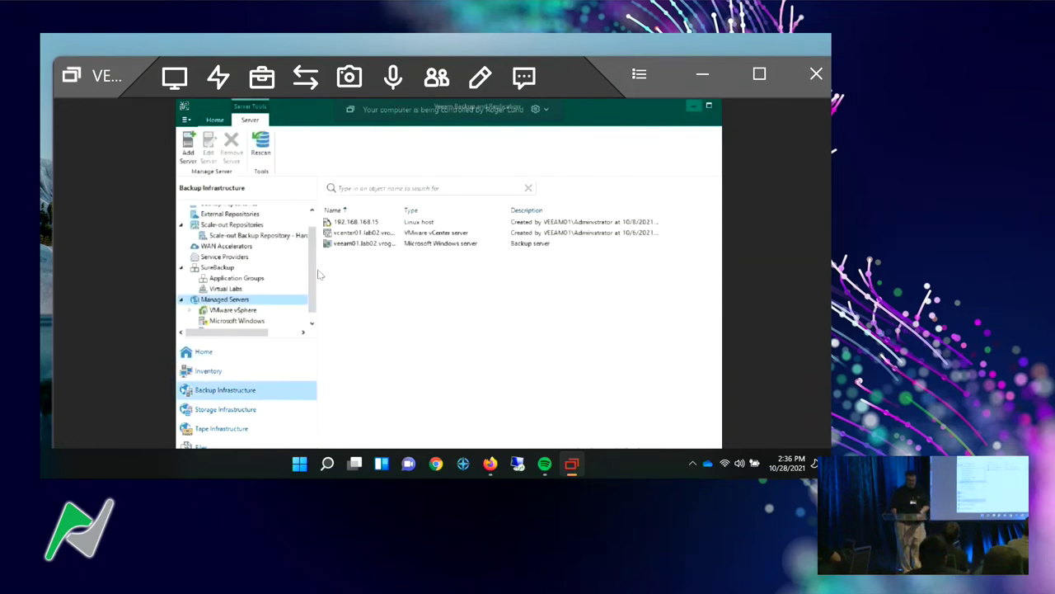
pyautogui.scroll(2, 315, 276)
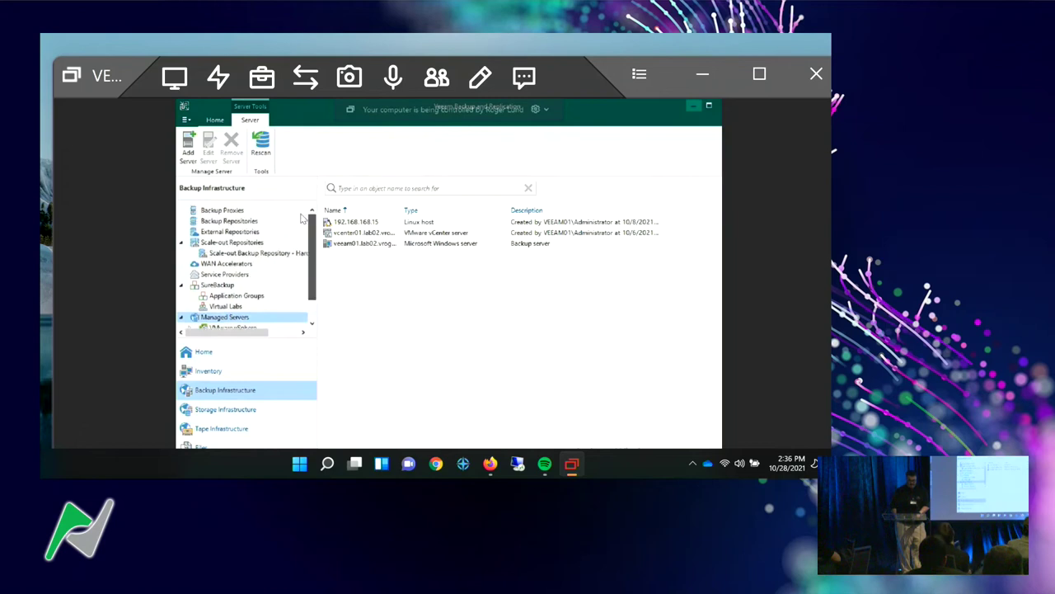
pyautogui.click(223, 210)
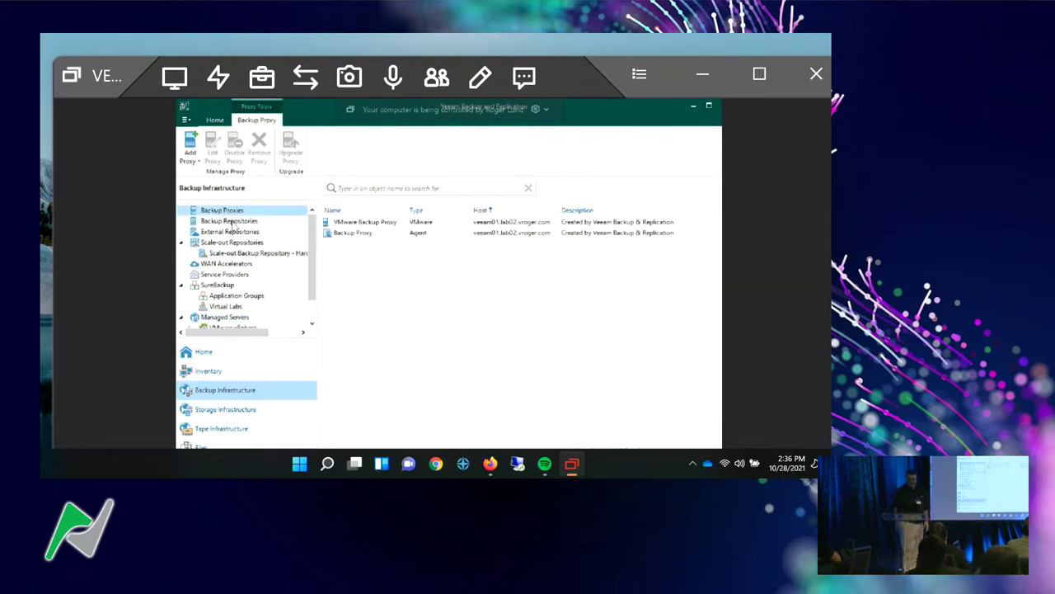
pyautogui.click(233, 223)
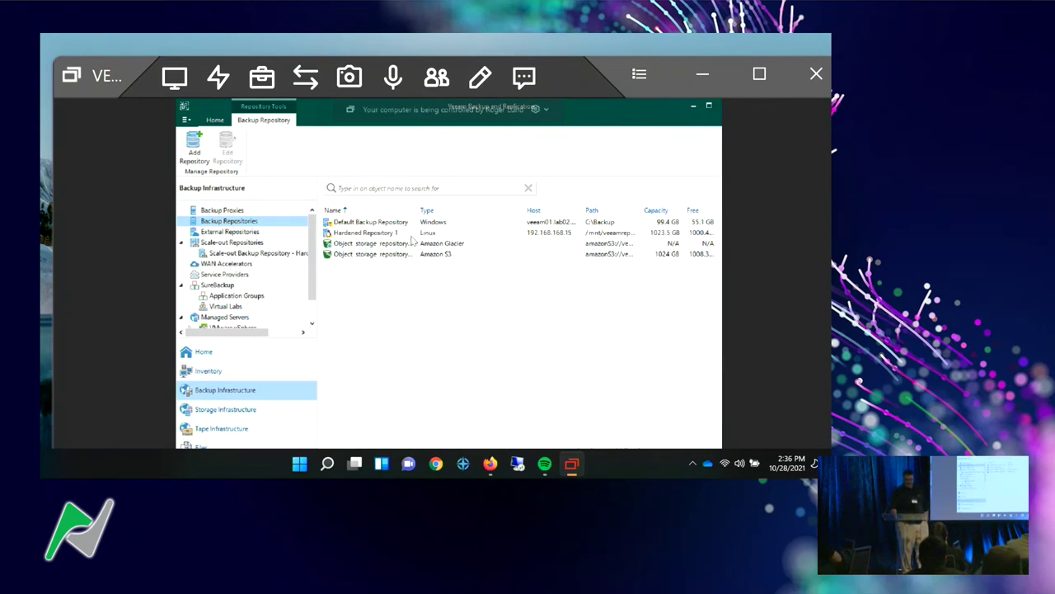
# Review the 'Hardened with AWS' scale-out repository's performance, placement and capacity tier properties
pyautogui.click(240, 255)
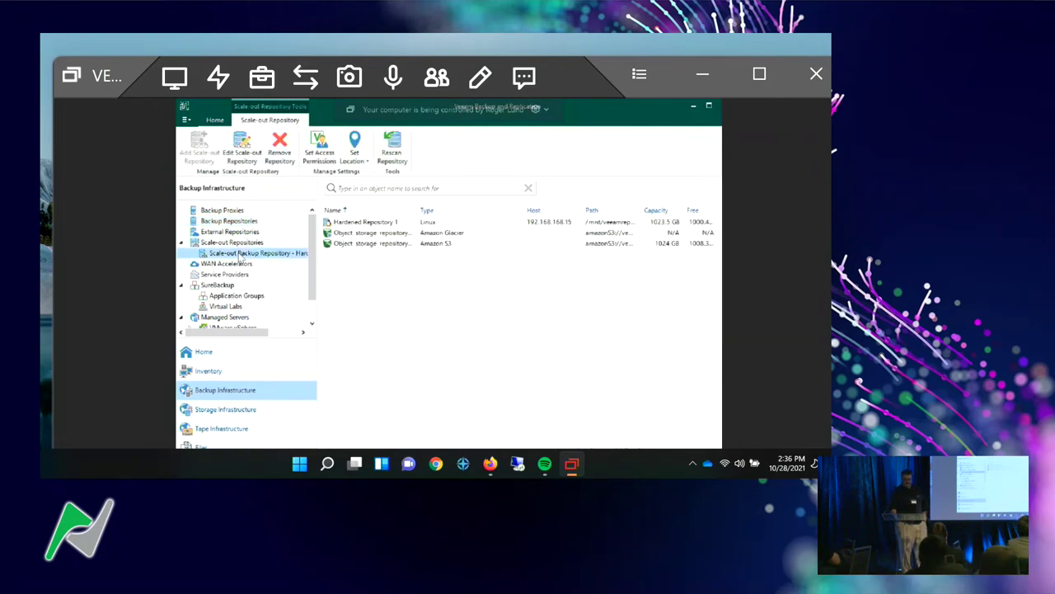
pyautogui.rightClick(239, 257)
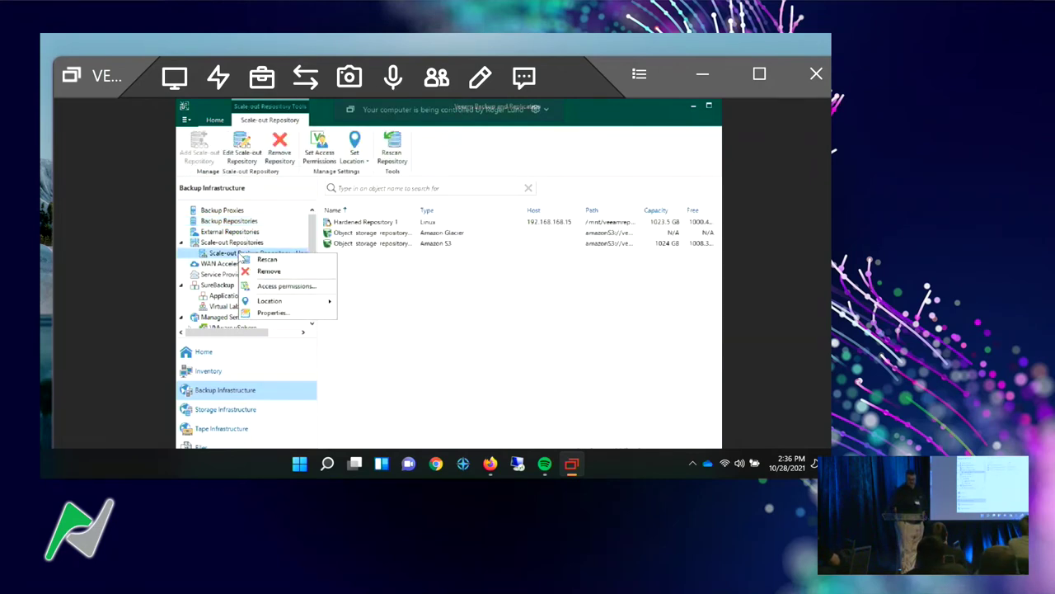
pyautogui.click(272, 314)
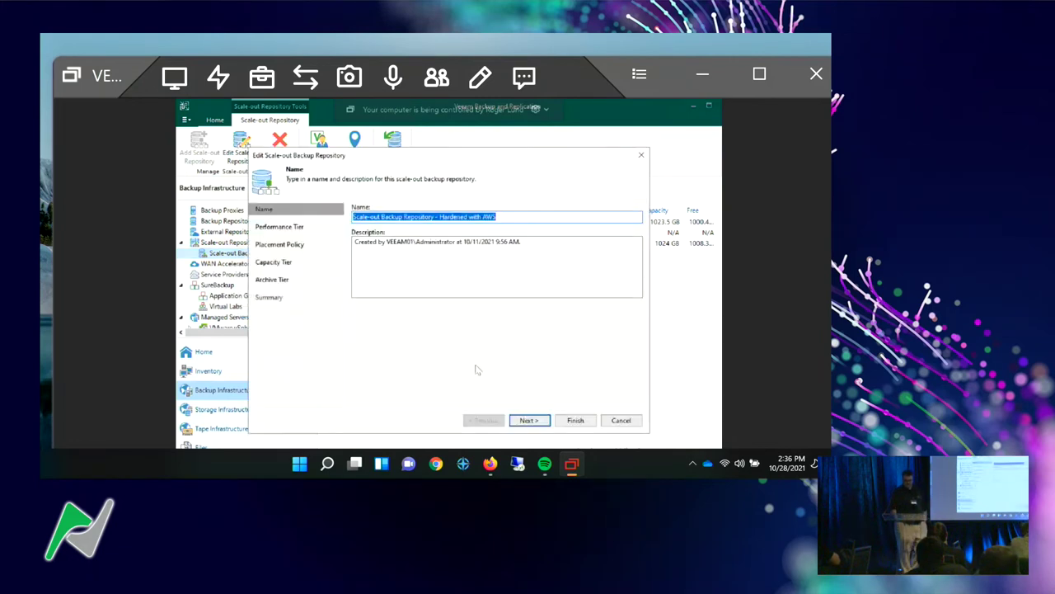
pyautogui.click(532, 420)
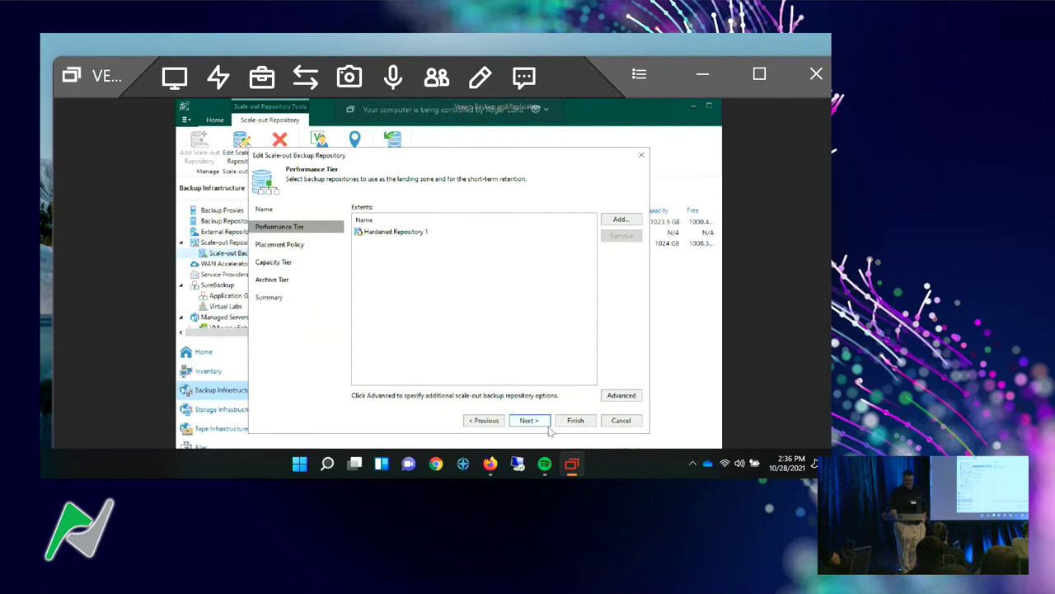
pyautogui.click(532, 420)
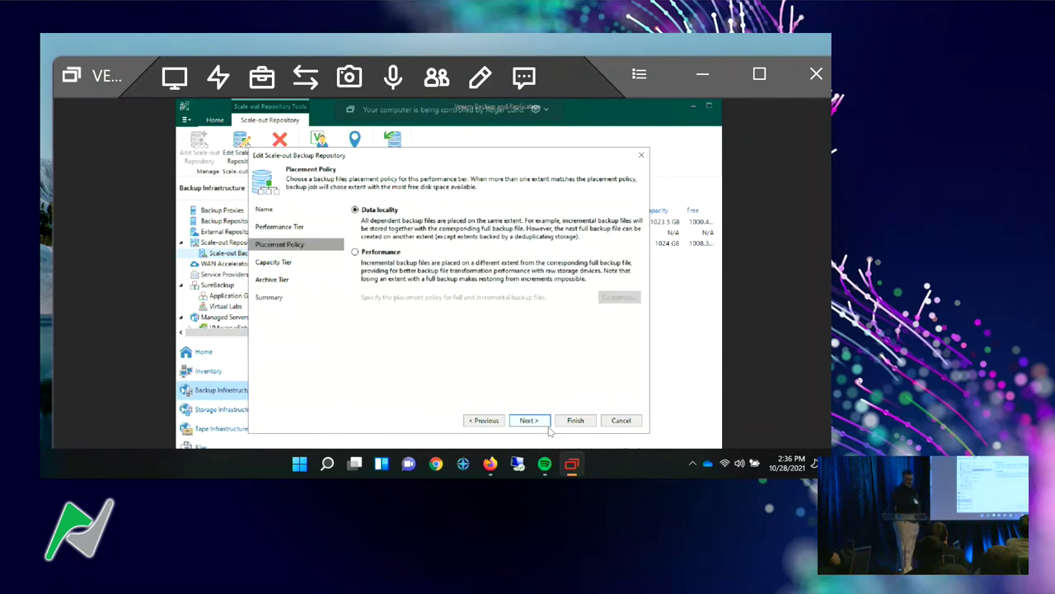
pyautogui.click(532, 421)
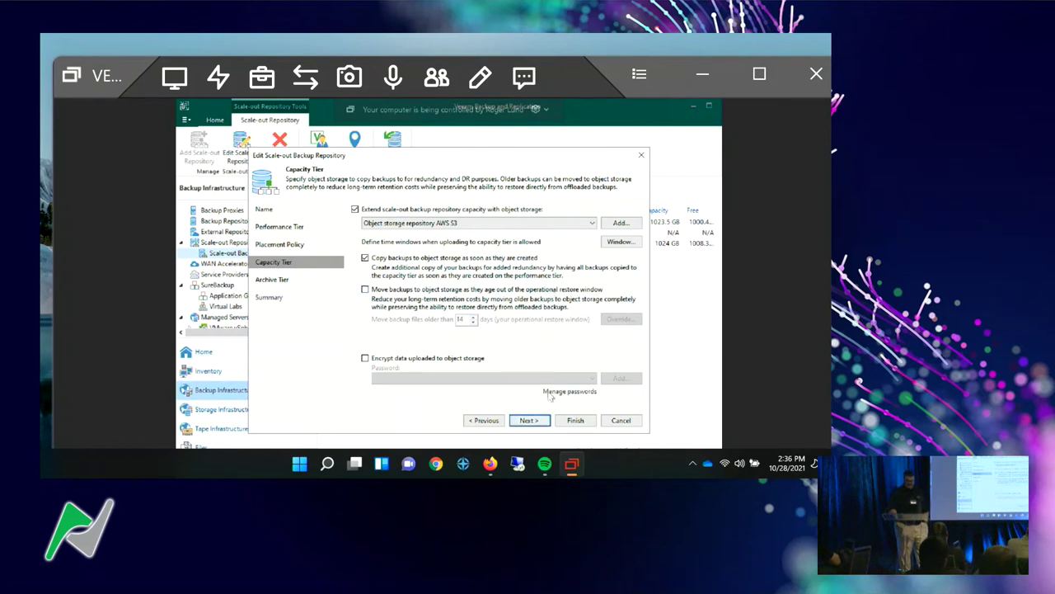
pyautogui.click(576, 421)
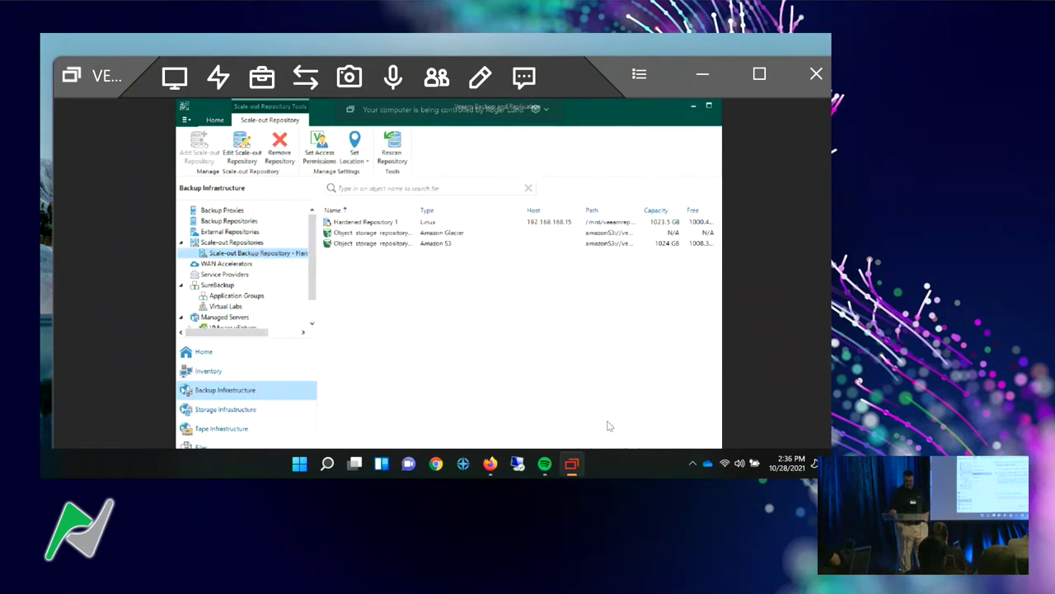
# Check the File Server job's latest incremental session (1 TB processed), then bring up Restore choices
pyautogui.click(235, 355)
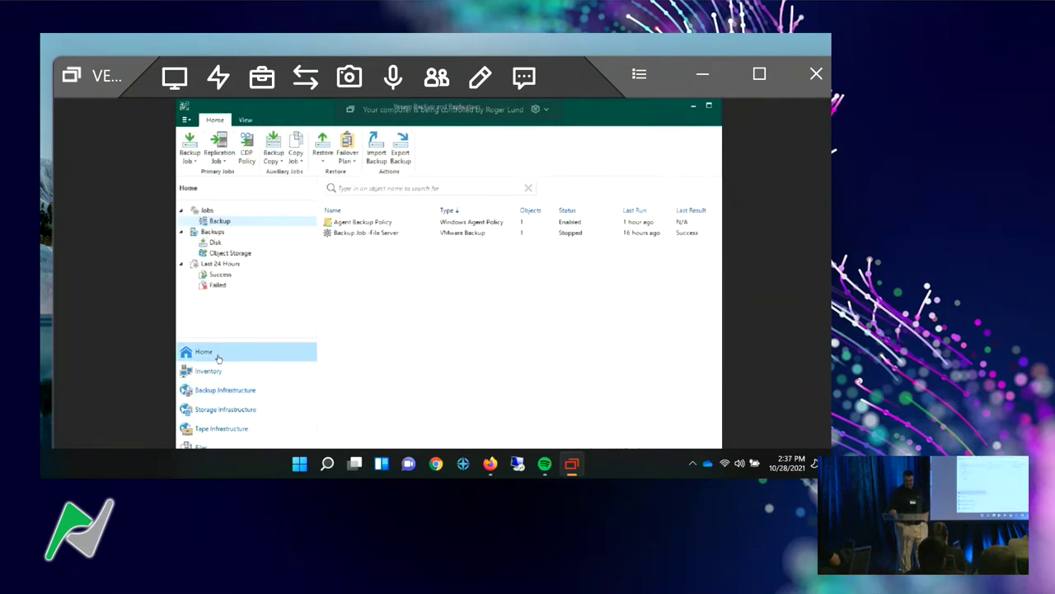
pyautogui.doubleClick(371, 234)
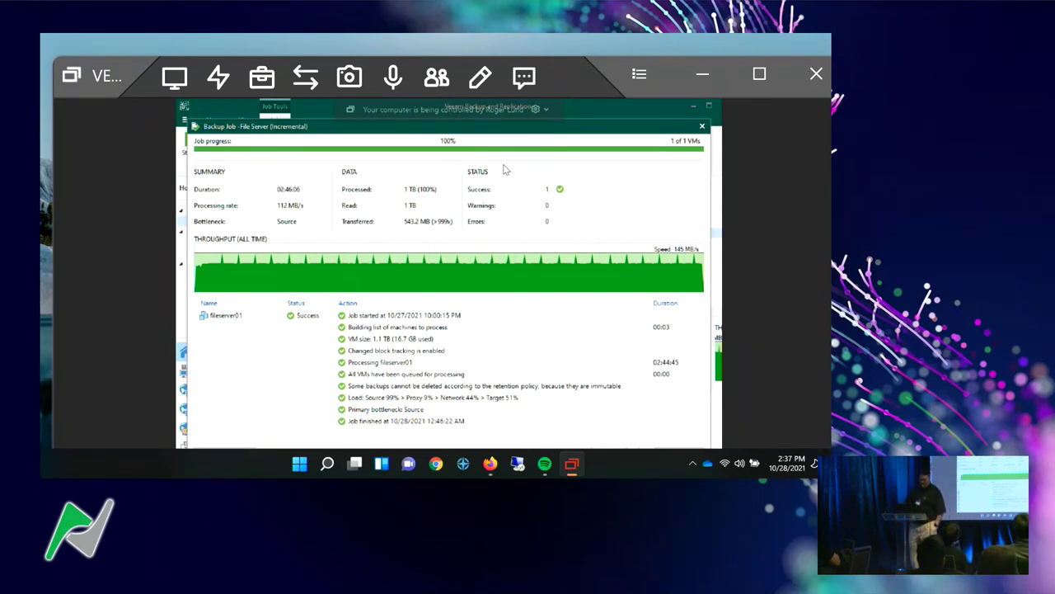
pyautogui.click(702, 126)
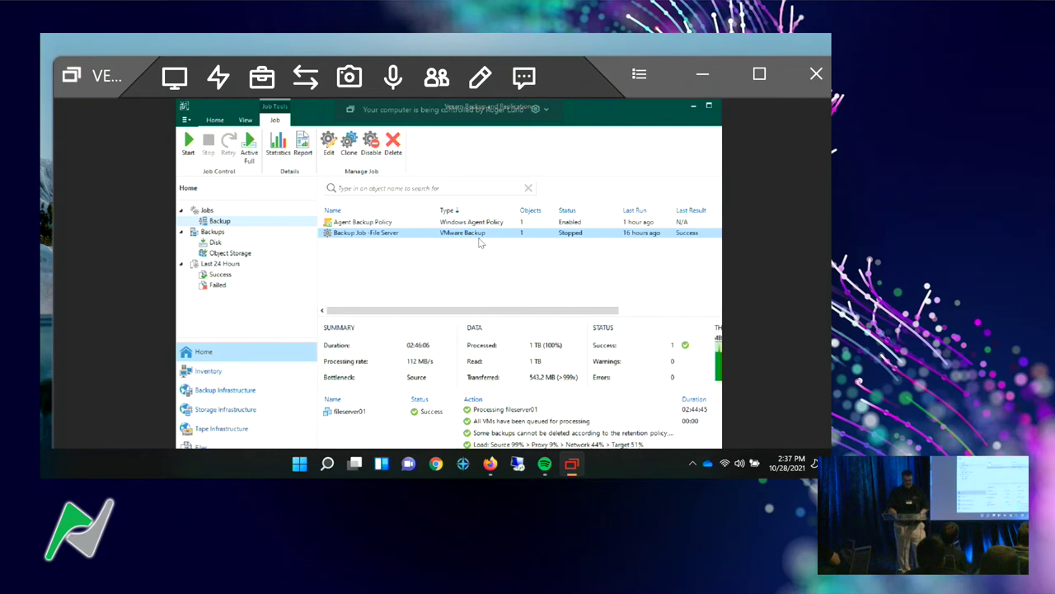
pyautogui.click(215, 120)
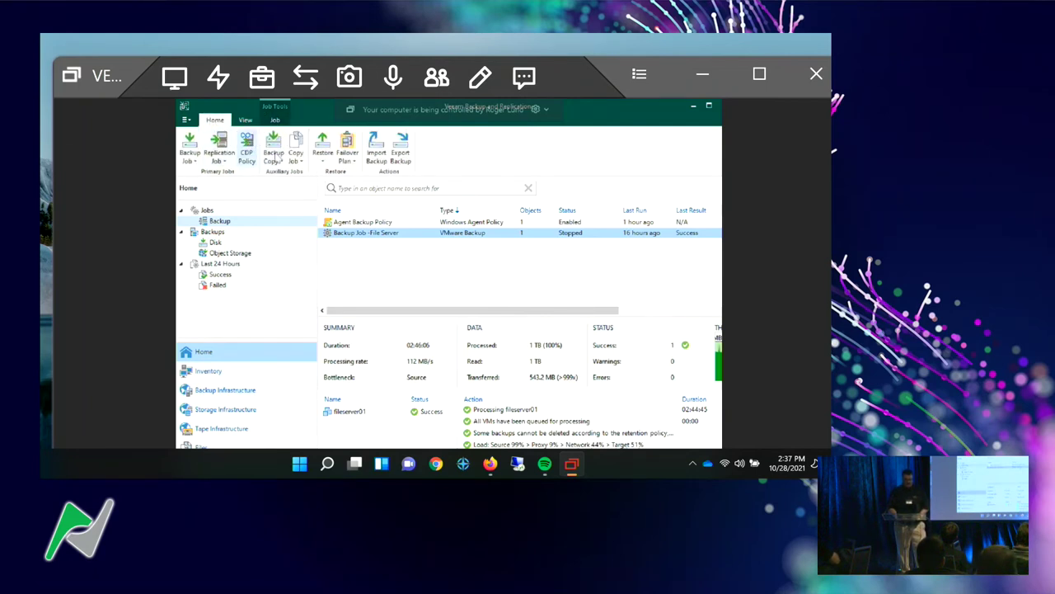
pyautogui.click(324, 157)
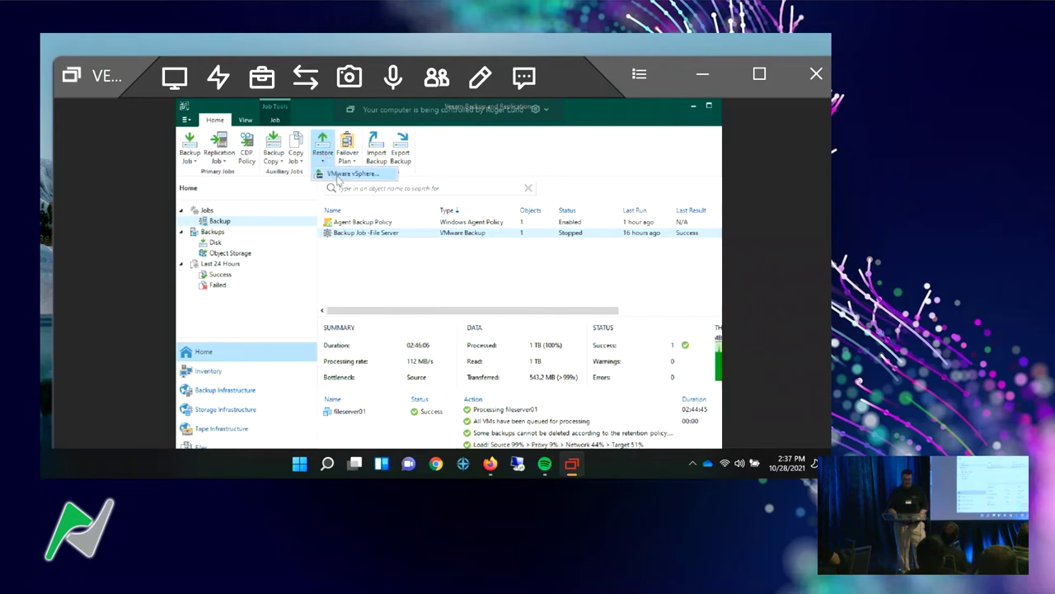
# Start a VMware vSphere guest files restore from backup for Microsoft Windows
pyautogui.click(336, 174)
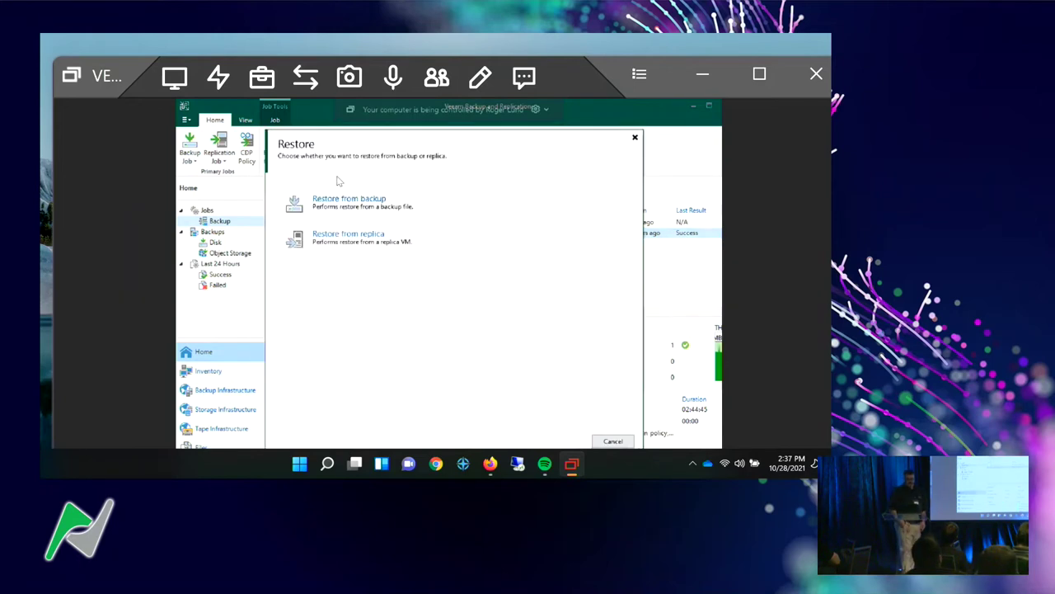
pyautogui.click(350, 202)
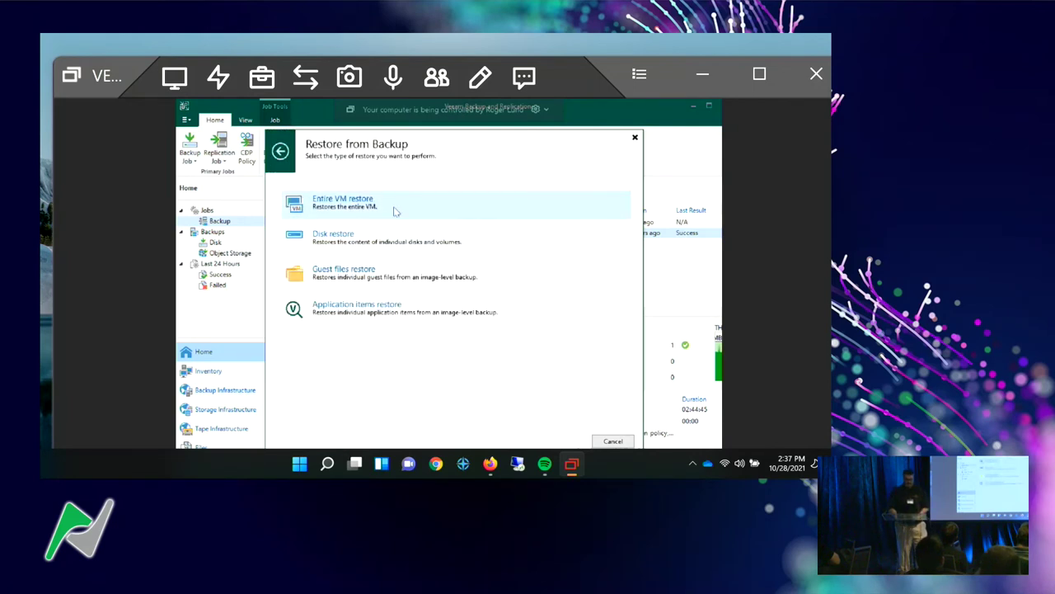
pyautogui.click(388, 272)
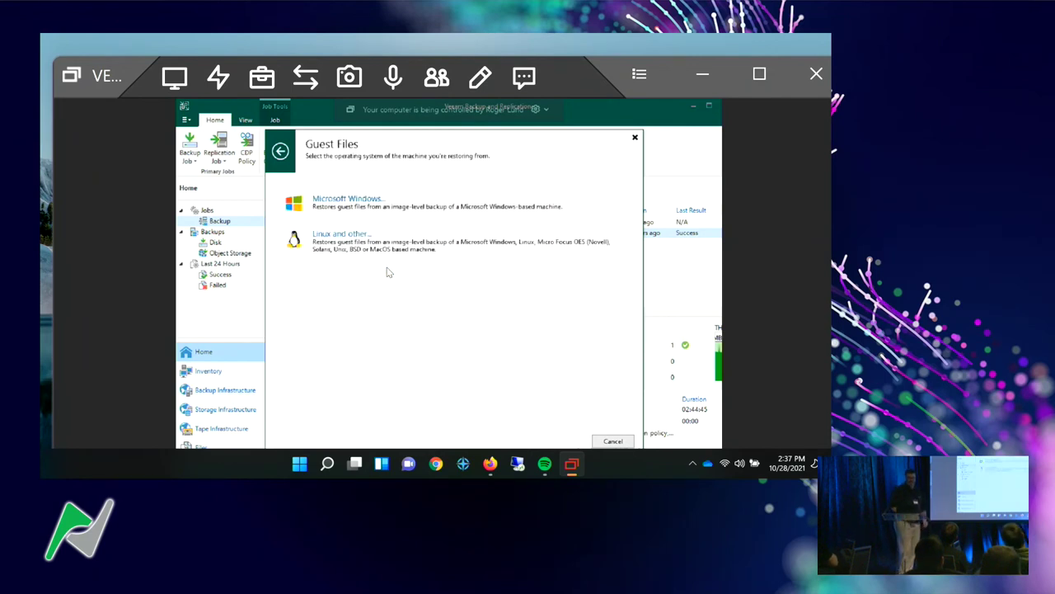
pyautogui.click(383, 218)
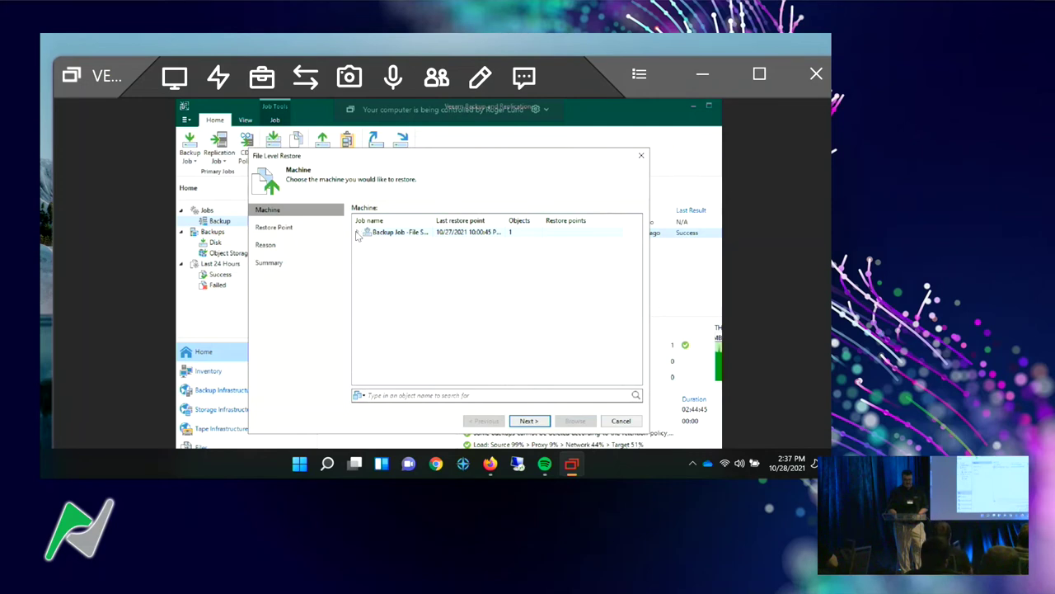
# Select fileserver01 from the File Server job as the machine to restore
pyautogui.click(358, 235)
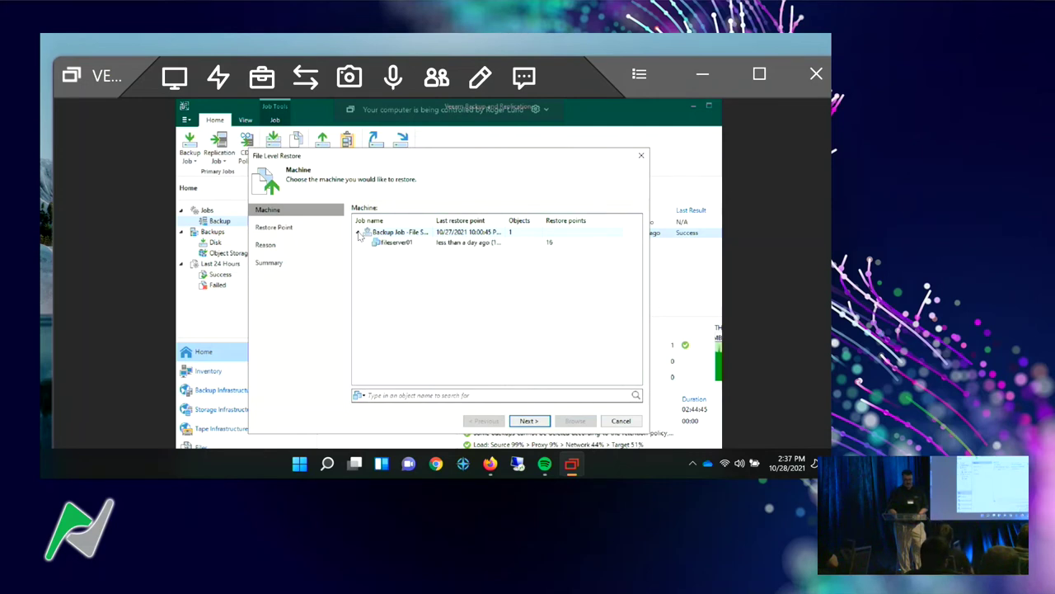
pyautogui.click(376, 246)
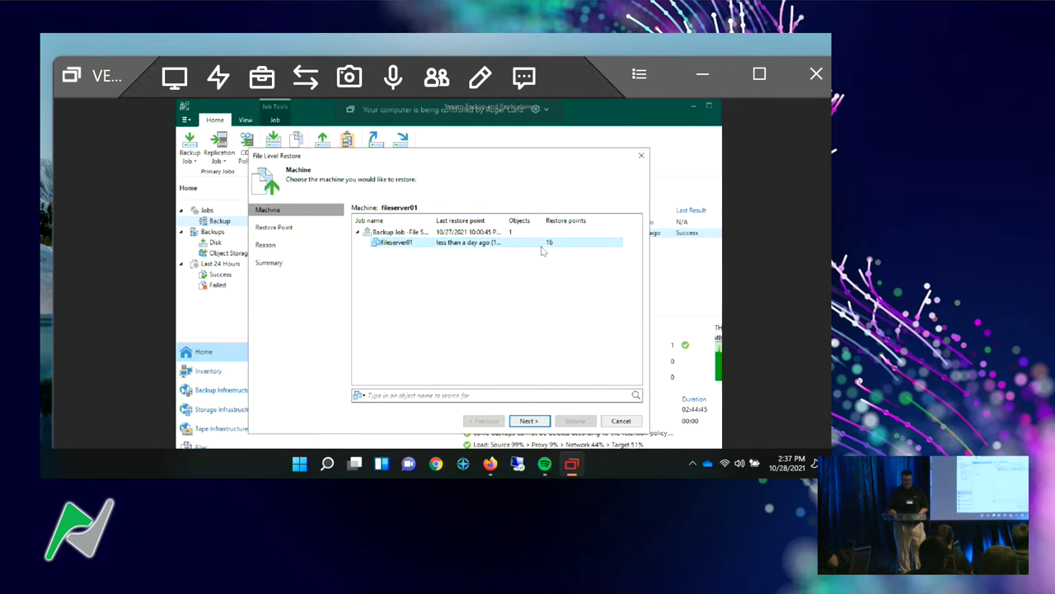
pyautogui.click(532, 421)
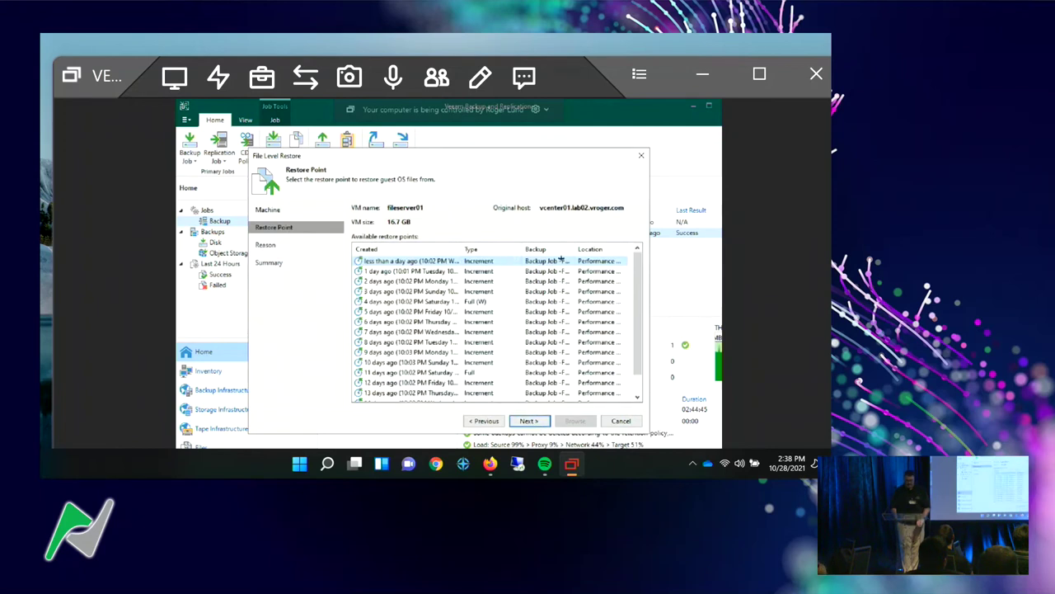
# Pick the older Wednesday 10:02 PM restore point and skip the reason page
pyautogui.scroll(-1, 643, 355)
pyautogui.scroll(1, 632, 282)
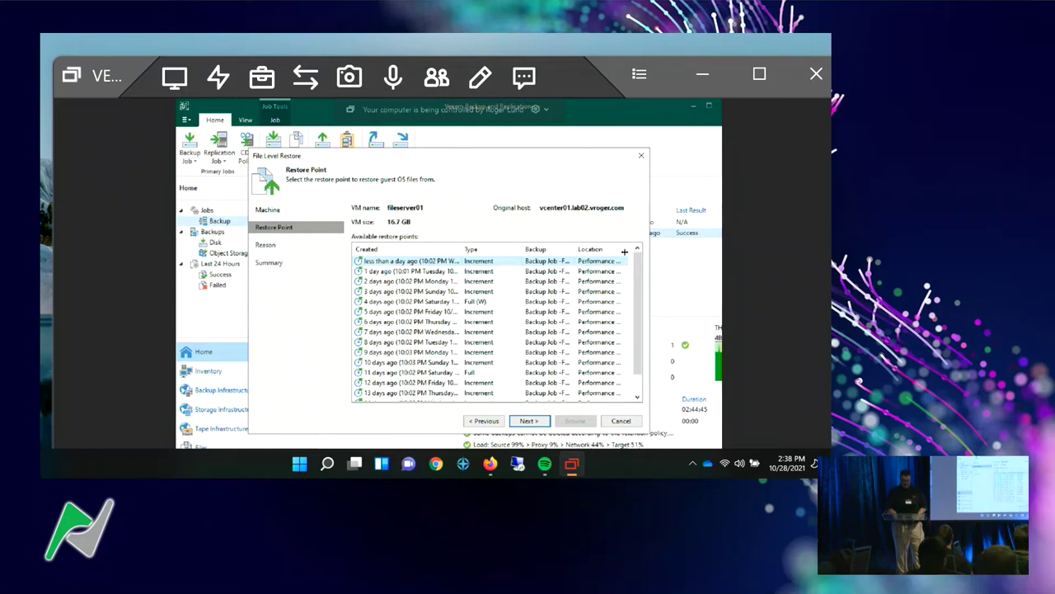
pyautogui.doubleClick(625, 252)
pyautogui.click(629, 395)
pyautogui.click(630, 395)
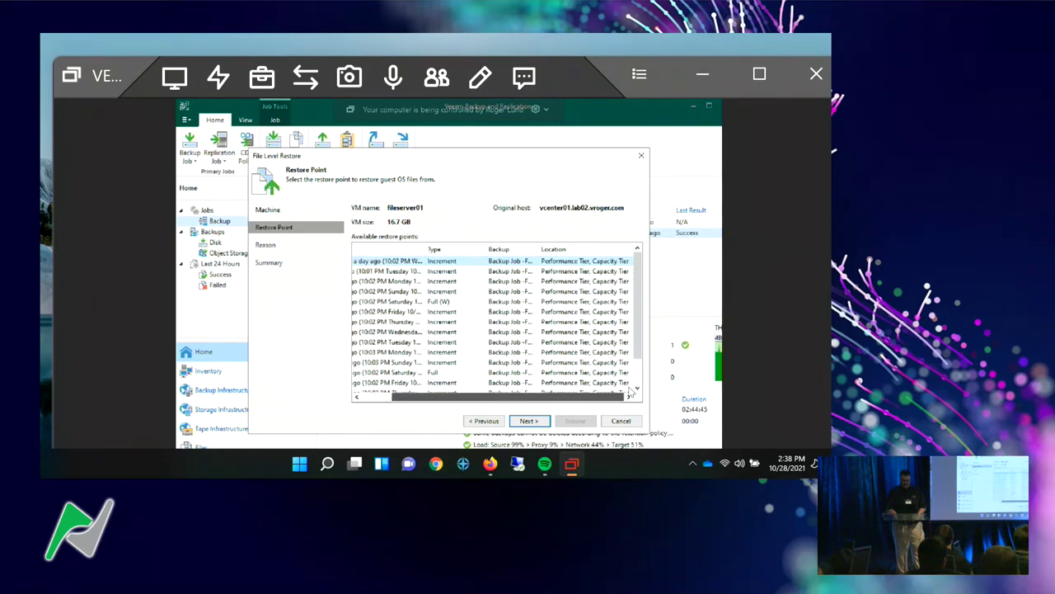
pyautogui.click(603, 332)
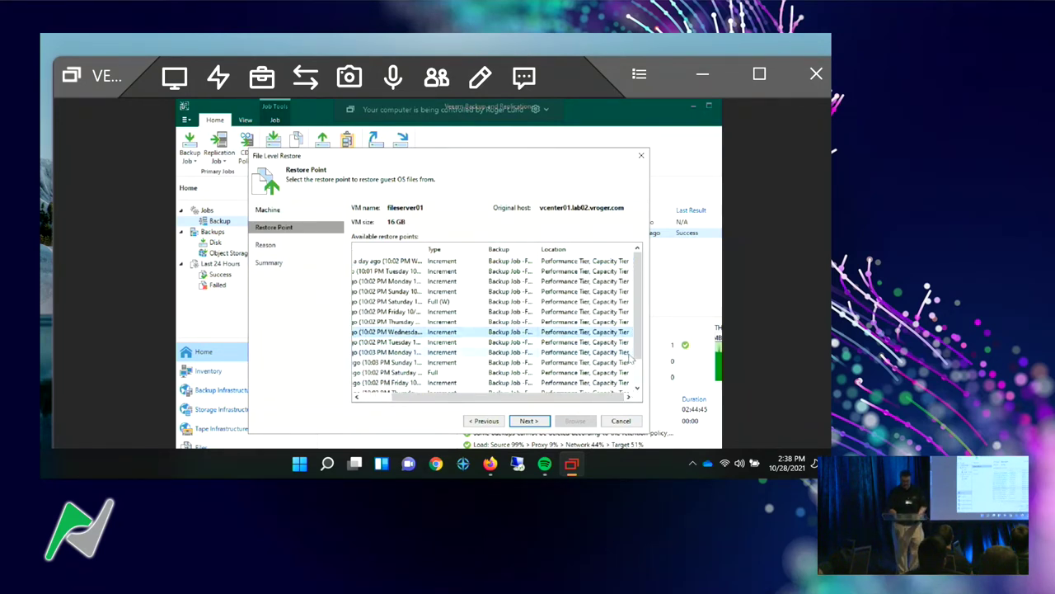
pyautogui.scroll(-1, 635, 356)
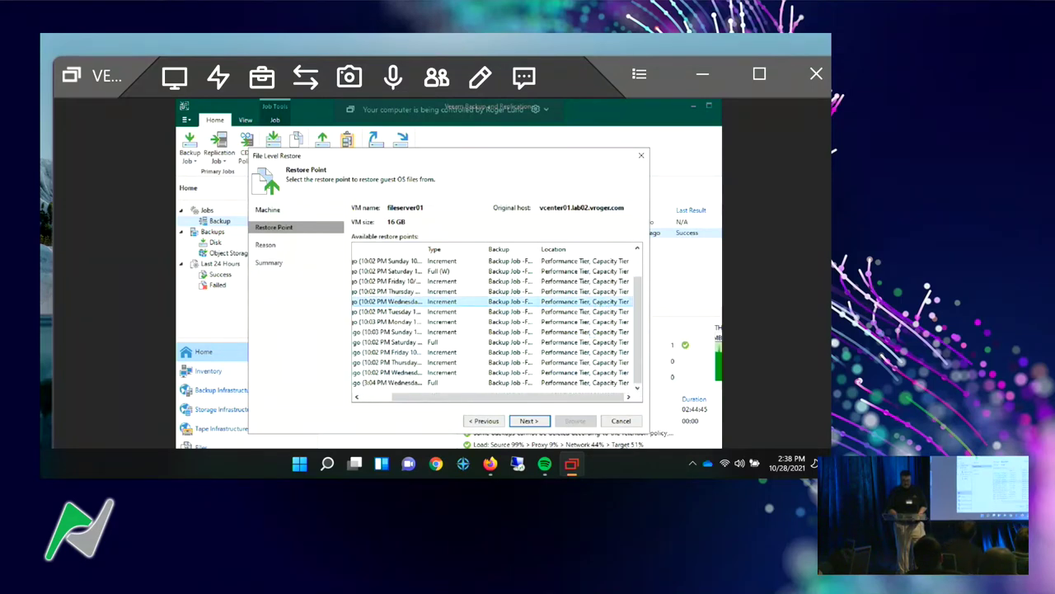
pyautogui.click(587, 375)
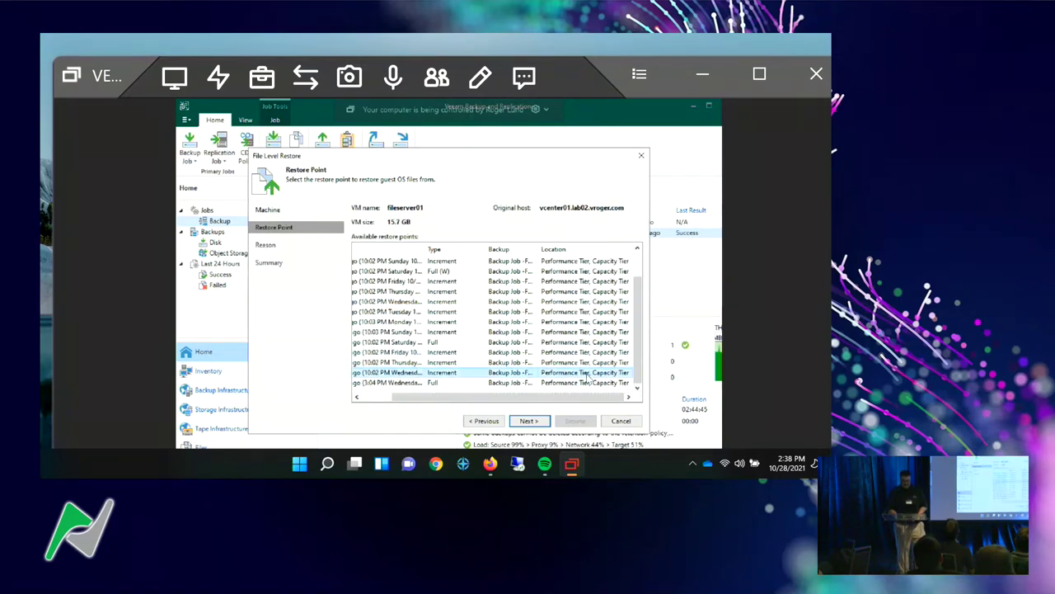
pyautogui.click(529, 421)
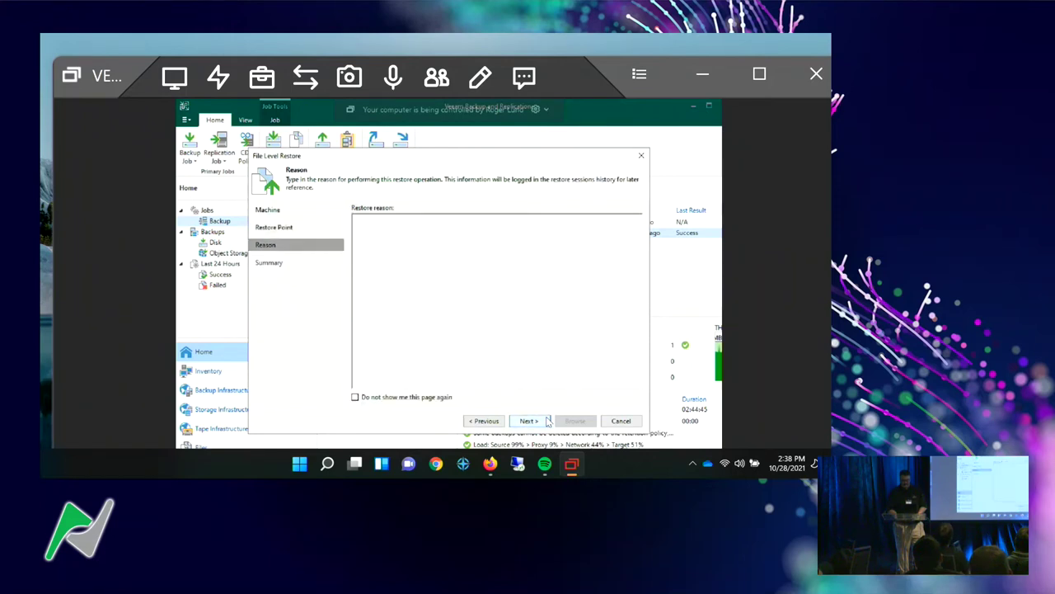
pyautogui.click(544, 421)
# Browse the fileserver01 restore point from 10/13/2021 10:02 PM, then return to the main console
pyautogui.click(575, 420)
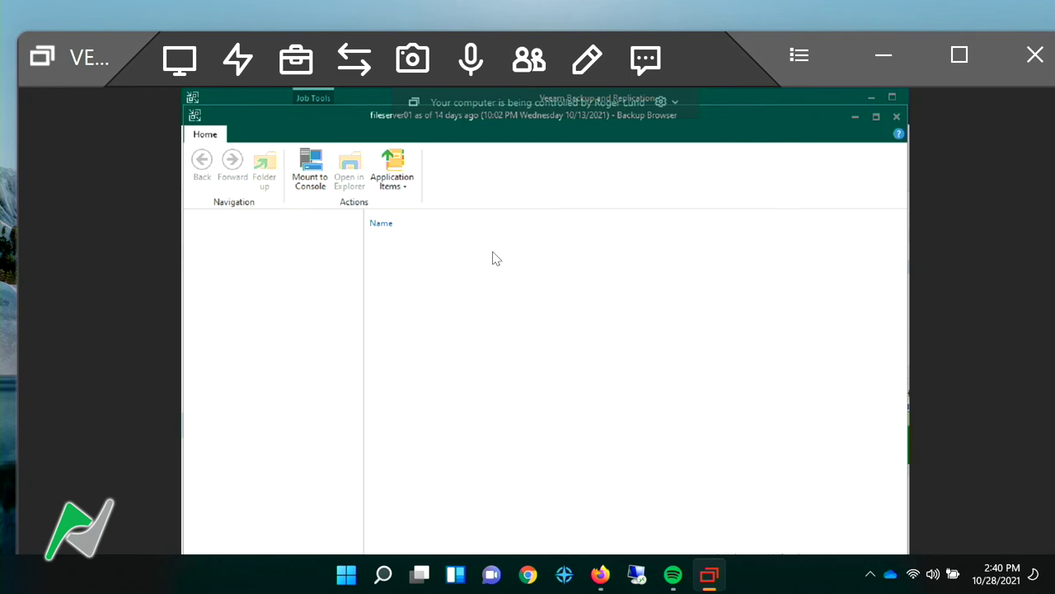
pyautogui.click(364, 97)
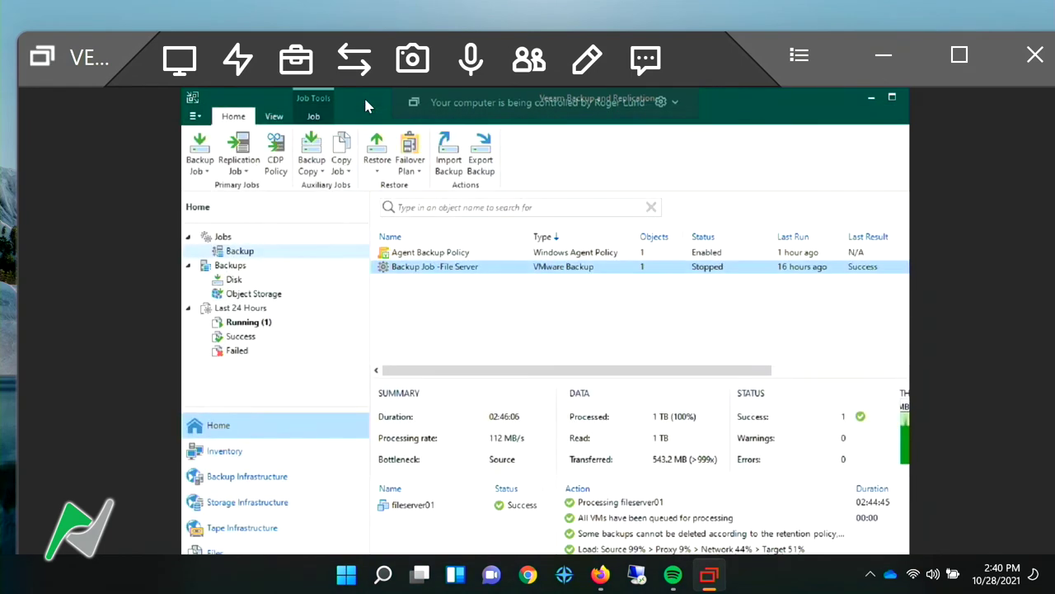
# Inspect the File Server disk backup's properties, with fileserver01 holding 16 restore points
pyautogui.click(236, 281)
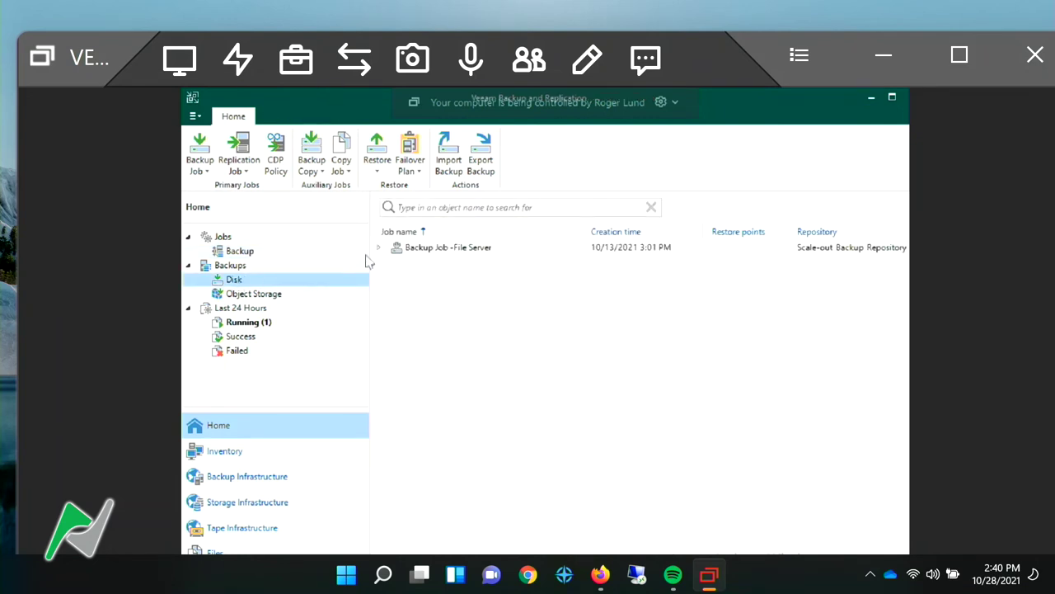
pyautogui.doubleClick(418, 248)
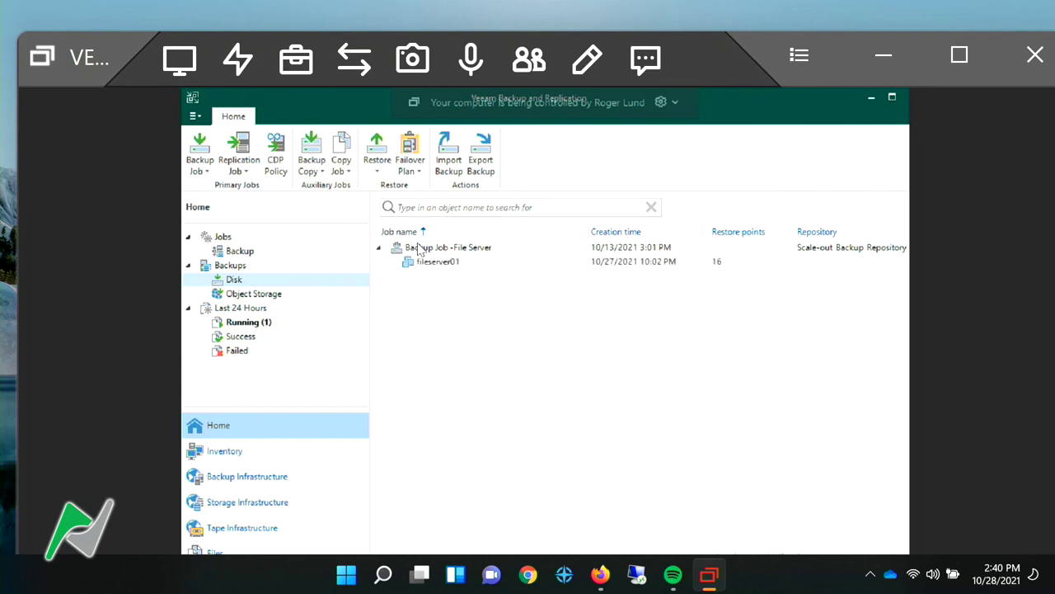
pyautogui.rightClick(416, 244)
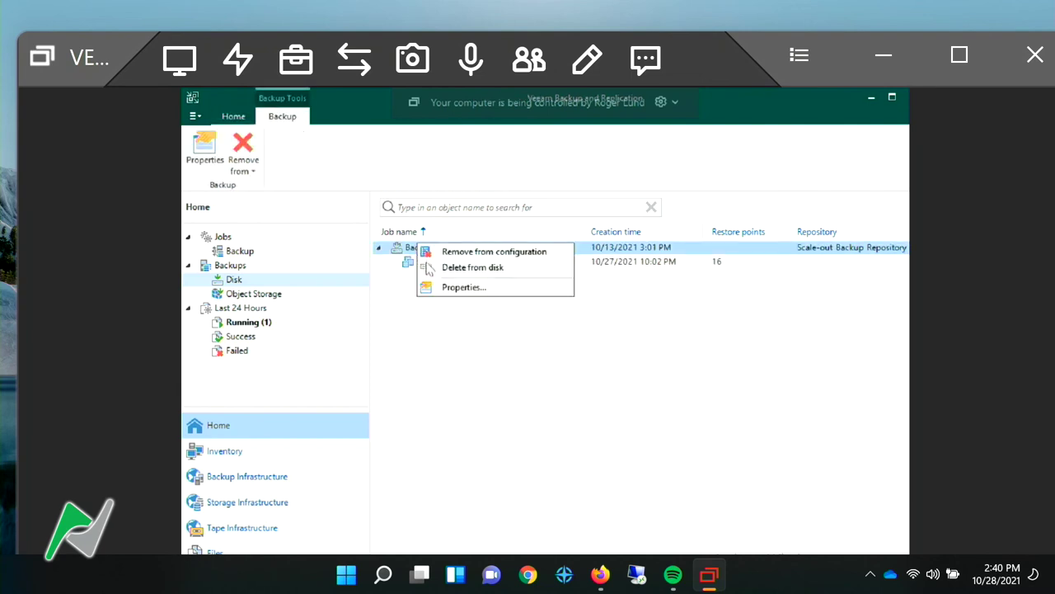
pyautogui.click(453, 287)
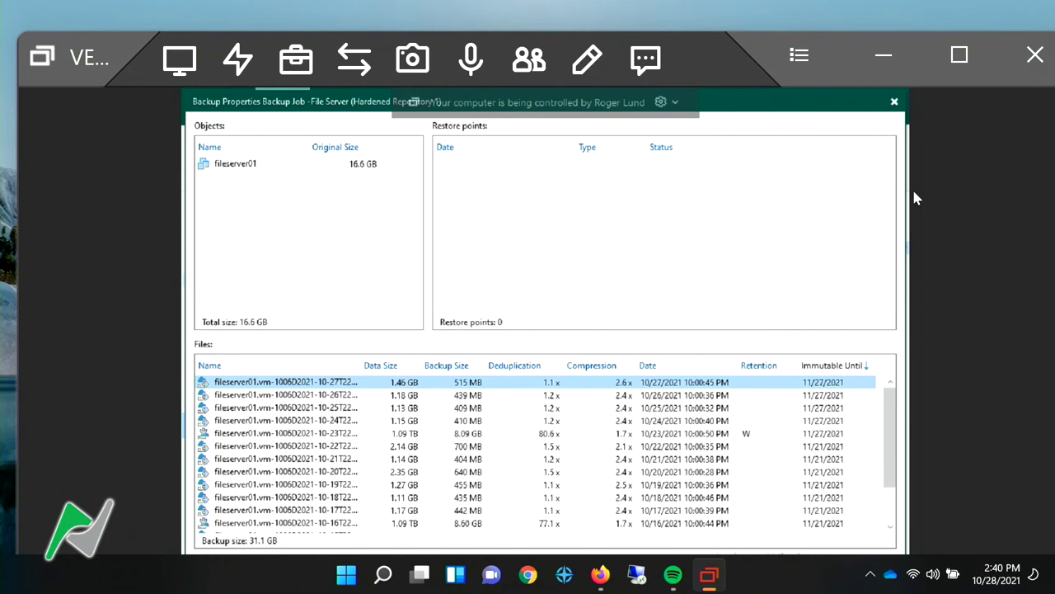
pyautogui.click(895, 105)
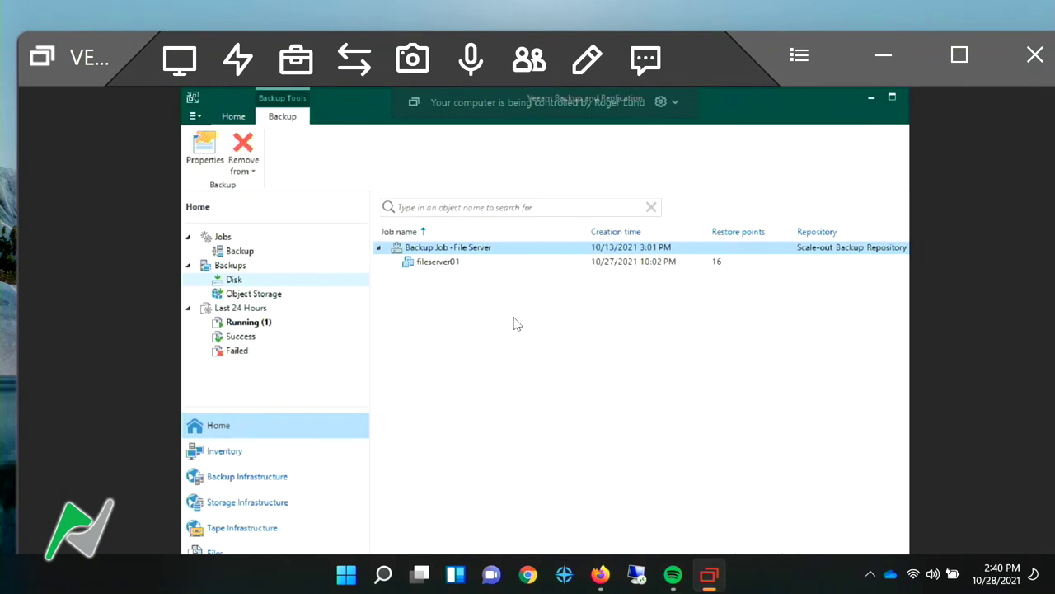
# Inspect the File Server object-storage backup files, including the 1.09 TB 10-23 file, then list running sessions
pyautogui.click(275, 298)
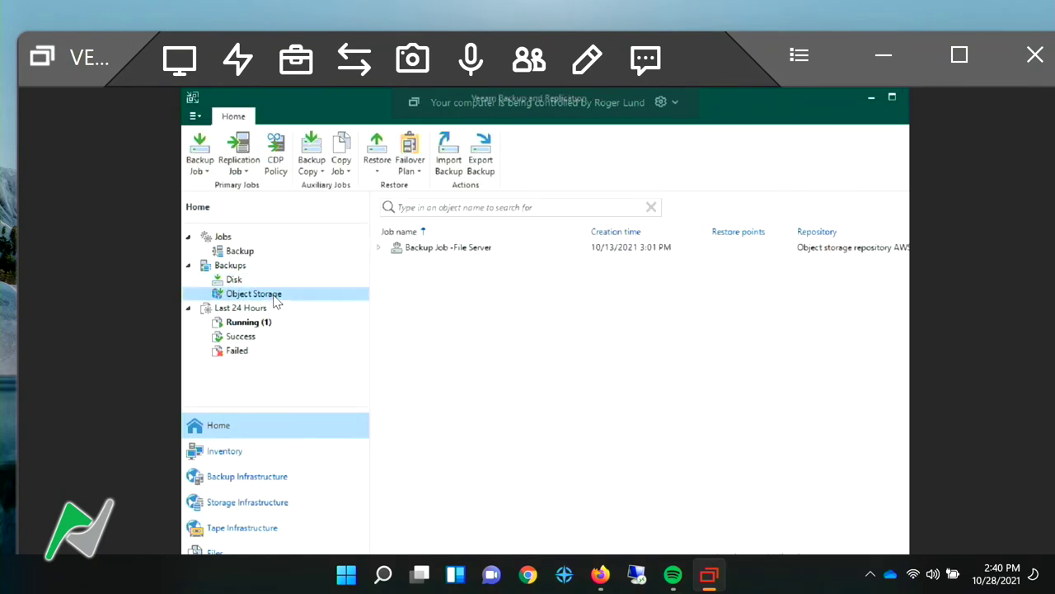
pyautogui.rightClick(408, 254)
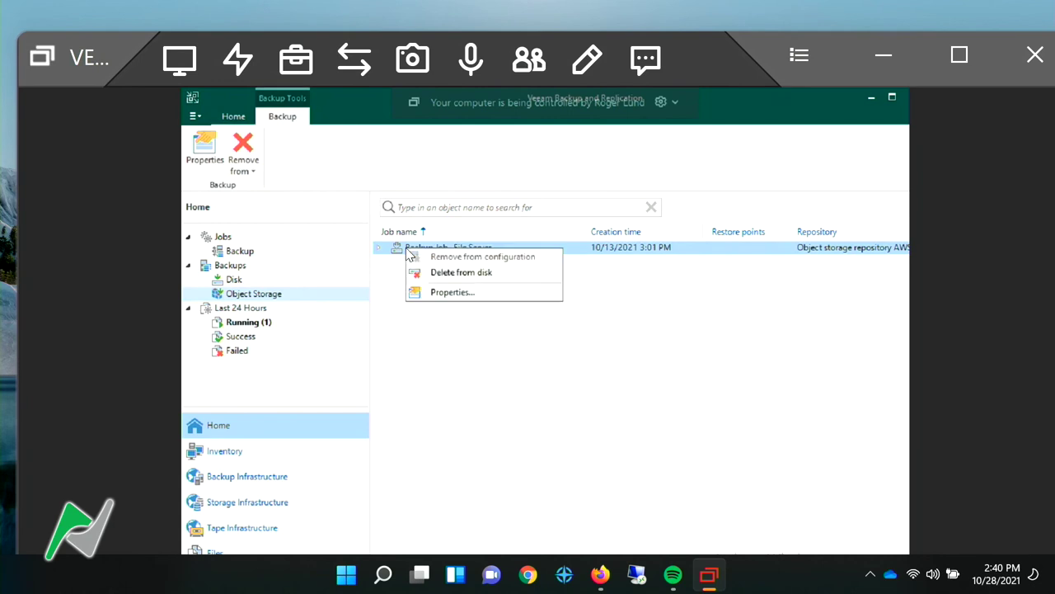
pyautogui.click(436, 291)
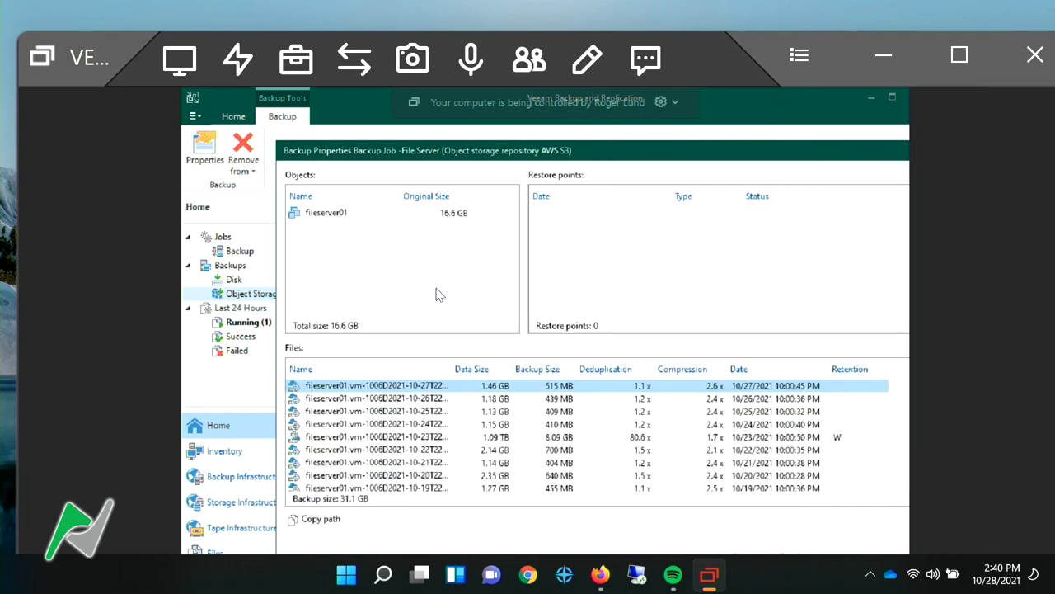
pyautogui.click(690, 414)
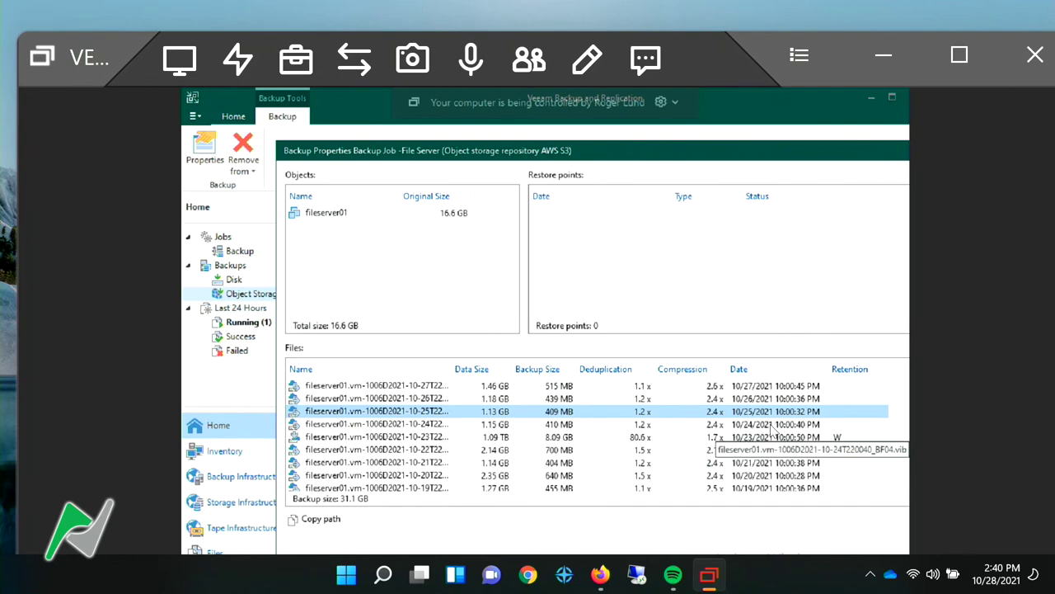
pyautogui.click(820, 438)
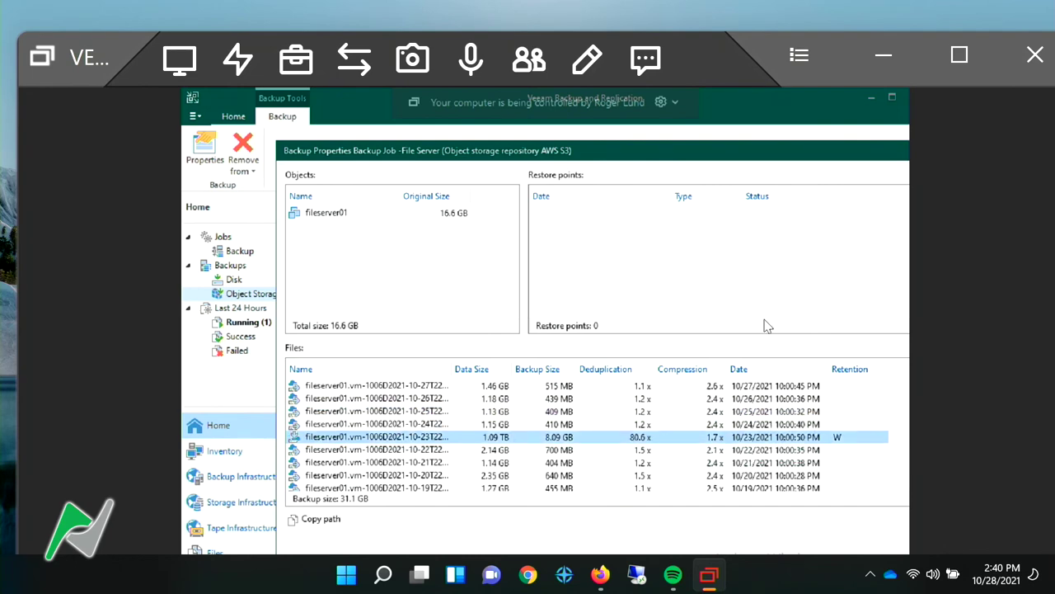
pyautogui.moveTo(771, 168); pyautogui.dragTo(607, 171)
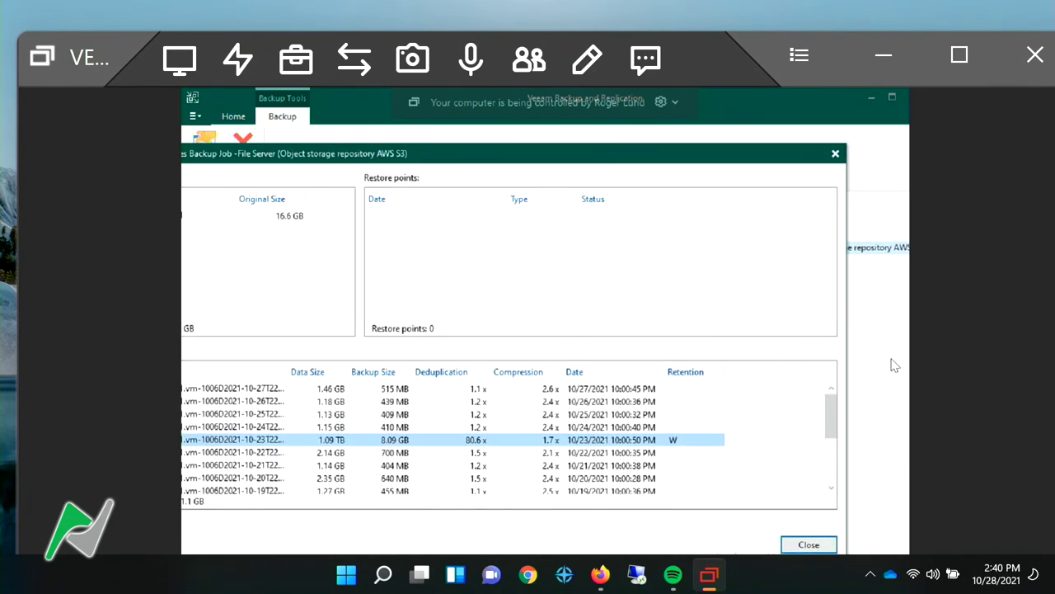
pyautogui.click(835, 155)
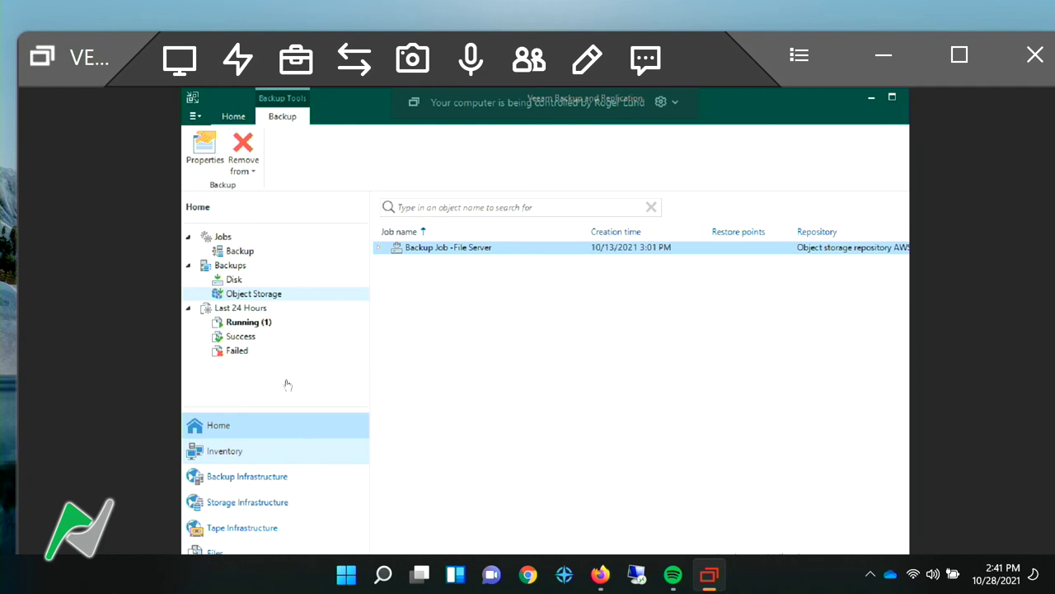
pyautogui.click(262, 322)
# Select the running FLR [fileserver01] session, then start a vSphere Entire VM restore from backup
pyautogui.click(403, 258)
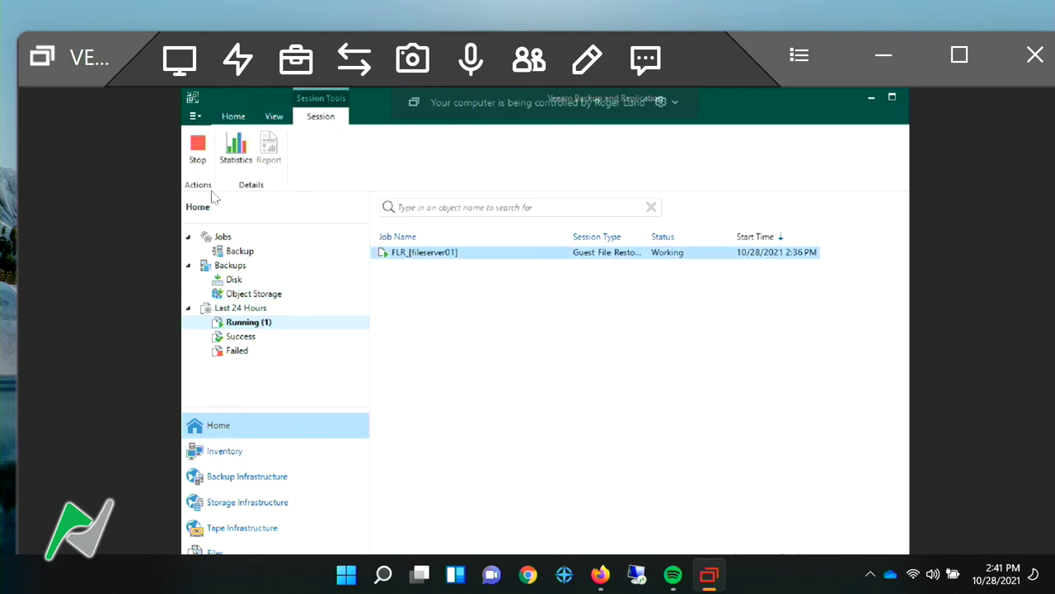
pyautogui.click(233, 116)
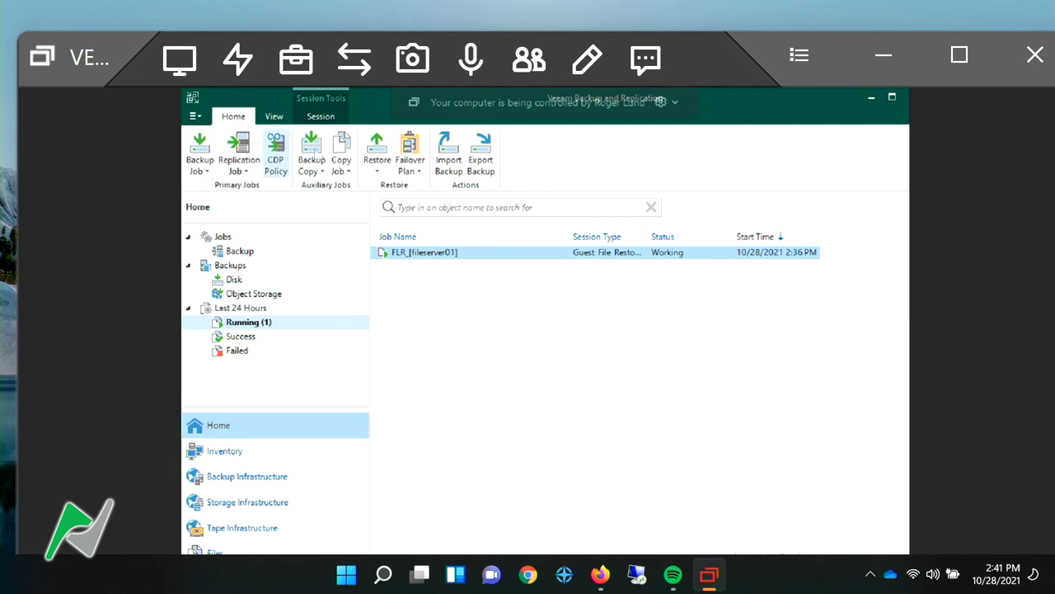
pyautogui.click(376, 148)
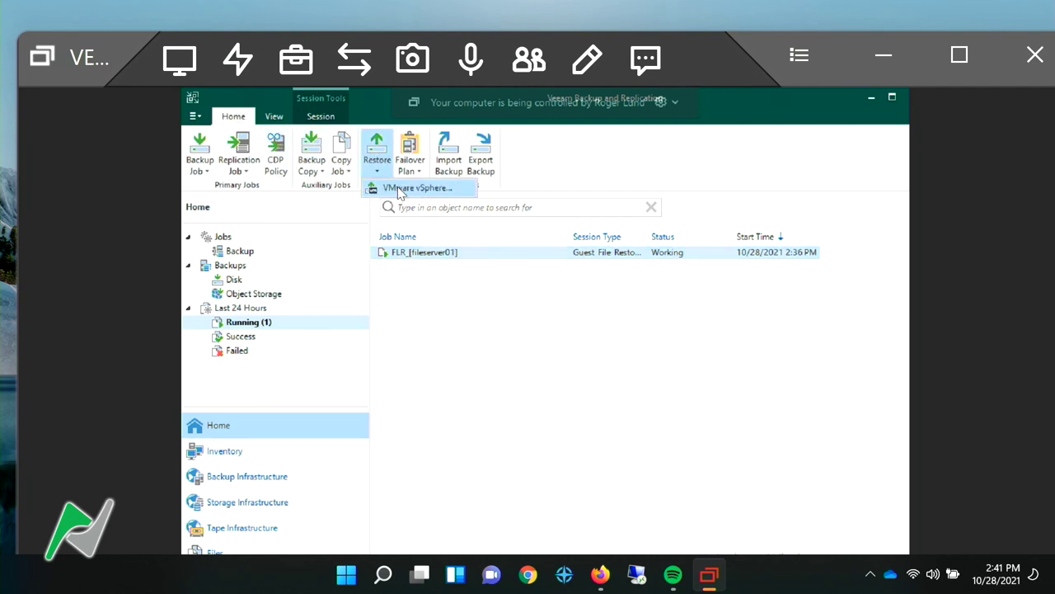
pyautogui.click(399, 189)
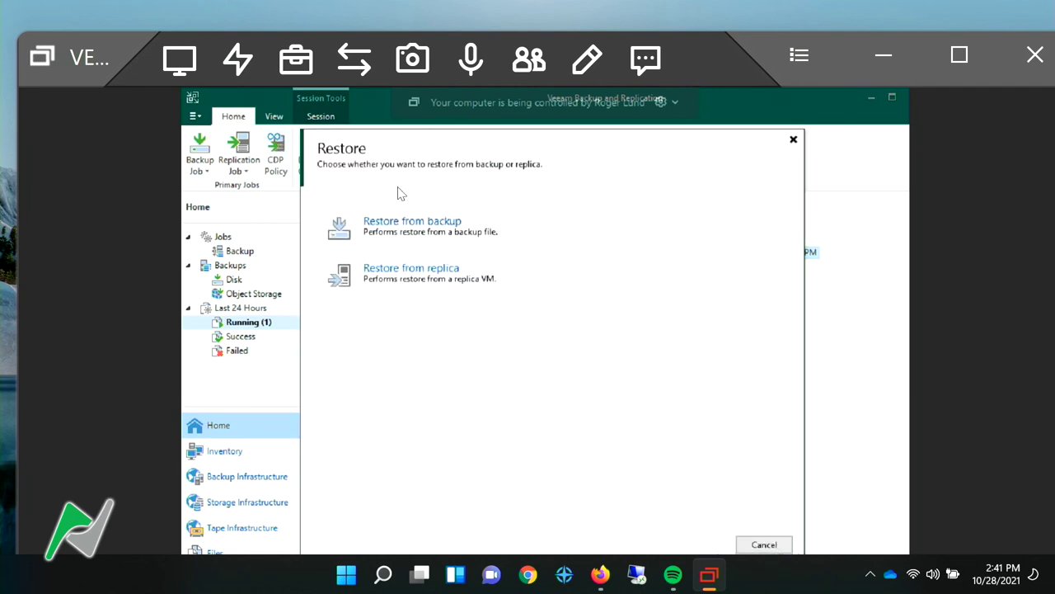
pyautogui.click(409, 216)
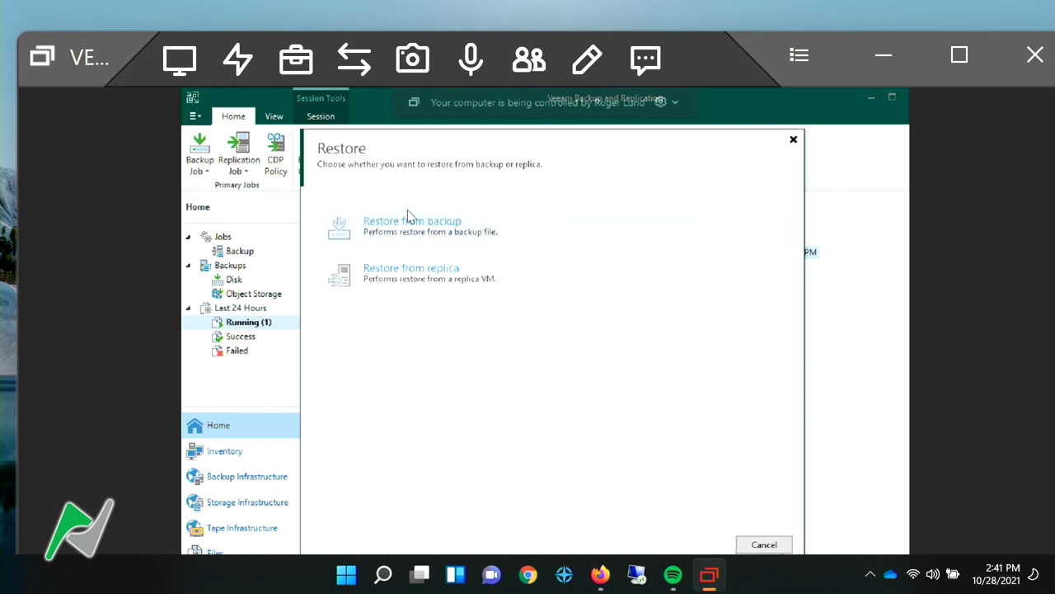
pyautogui.click(416, 230)
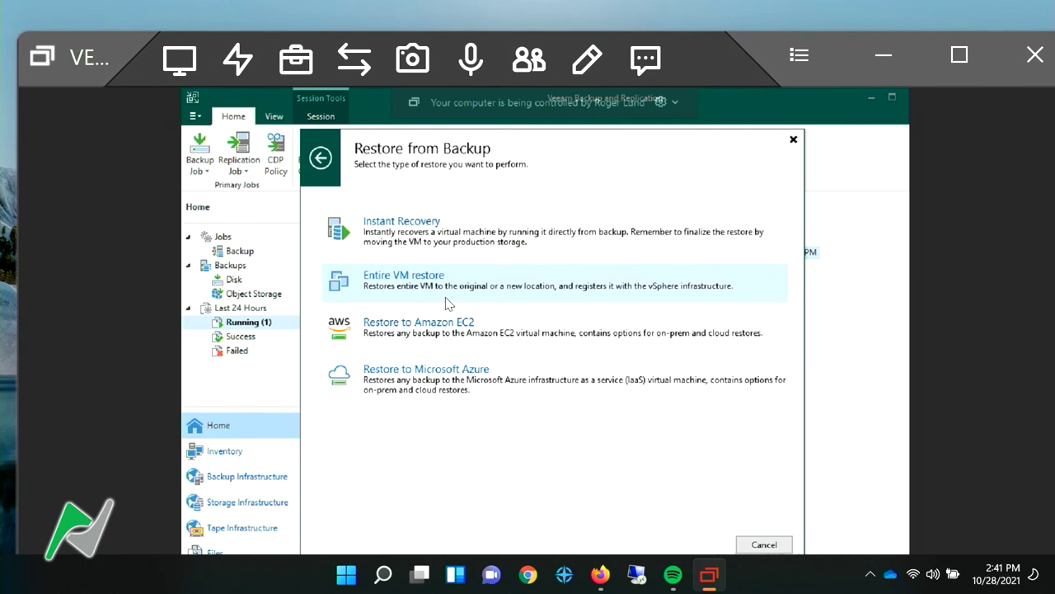
pyautogui.click(478, 287)
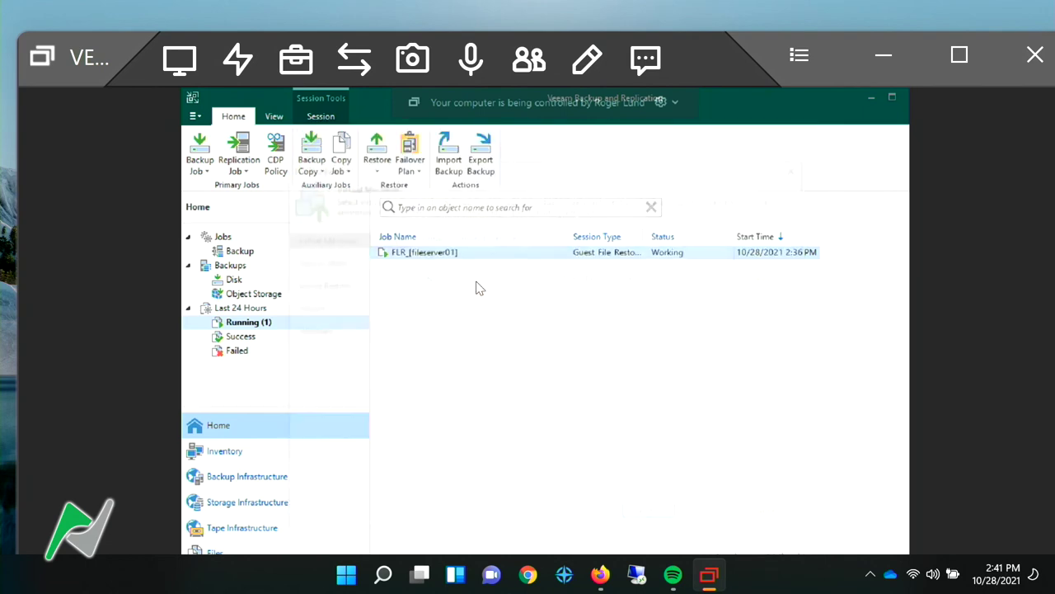
# Add fileserver01 from Backup Job - File Server to the Full VM Restore and show its restore points
pyautogui.click(775, 274)
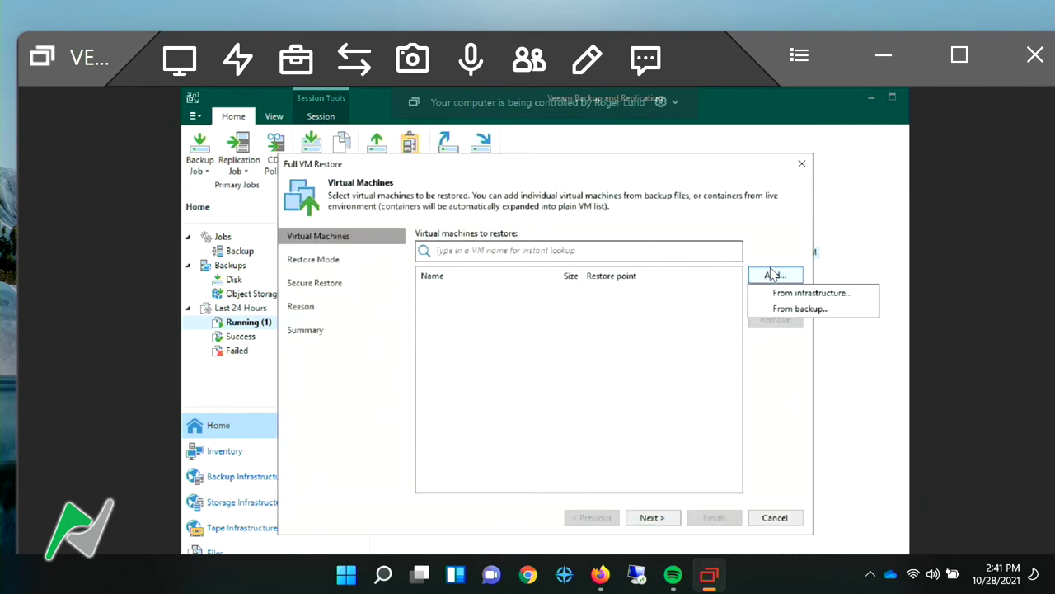
pyautogui.click(793, 310)
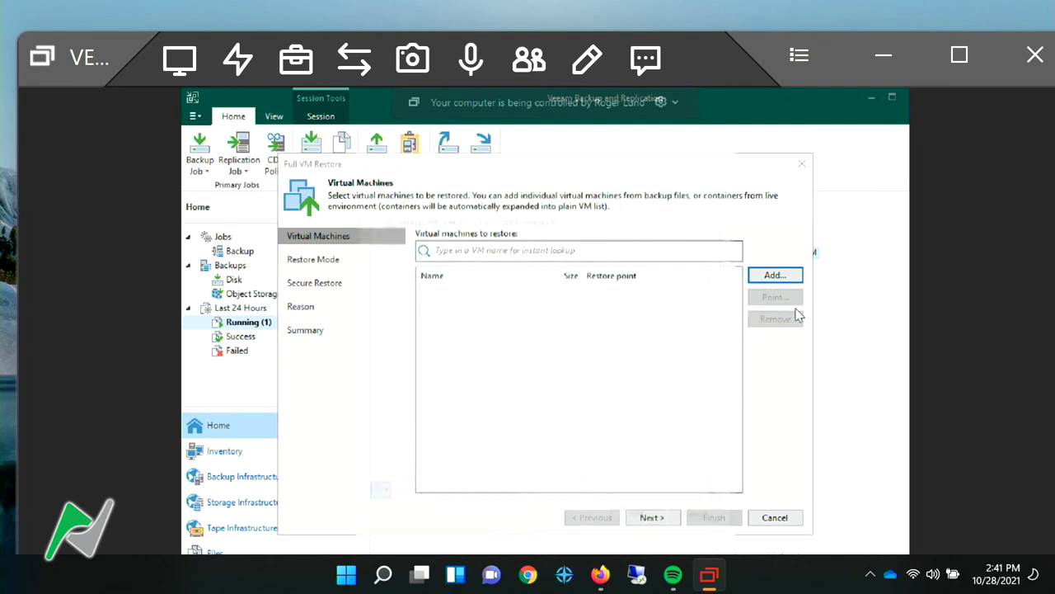
pyautogui.click(428, 217)
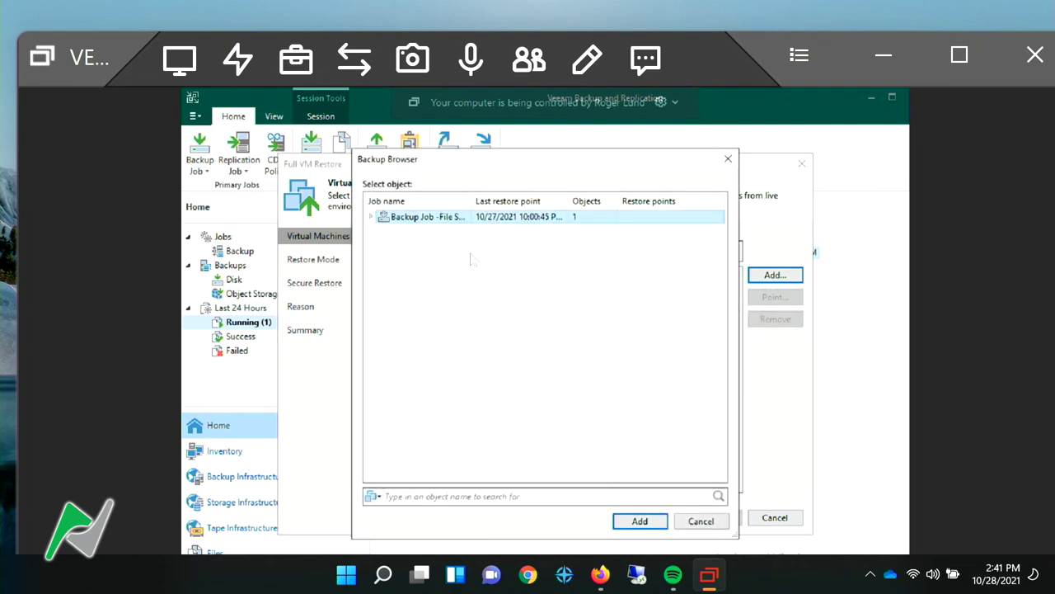
pyautogui.click(652, 521)
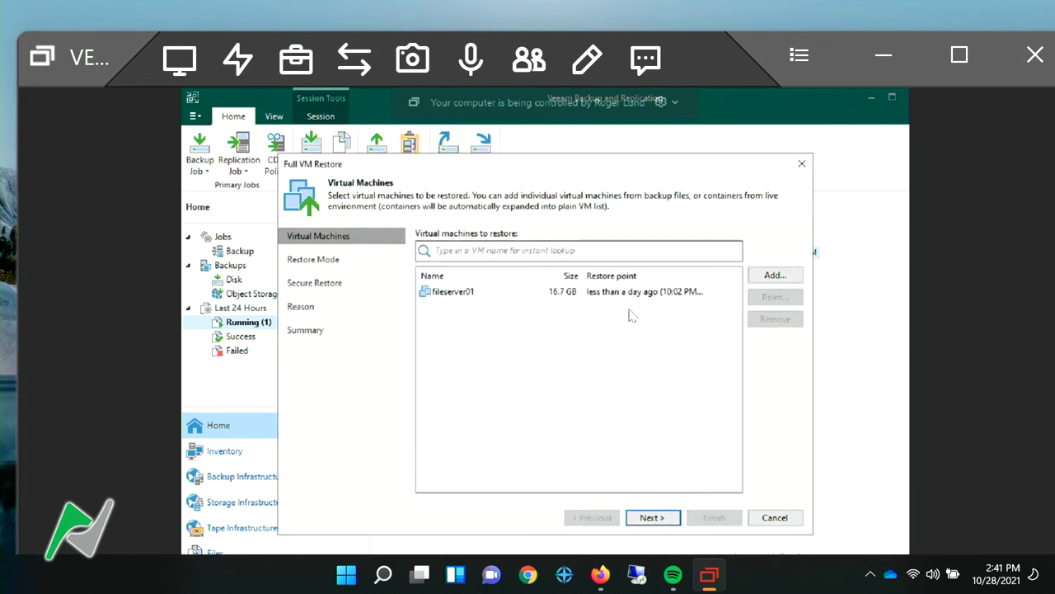
pyautogui.click(664, 293)
pyautogui.click(762, 300)
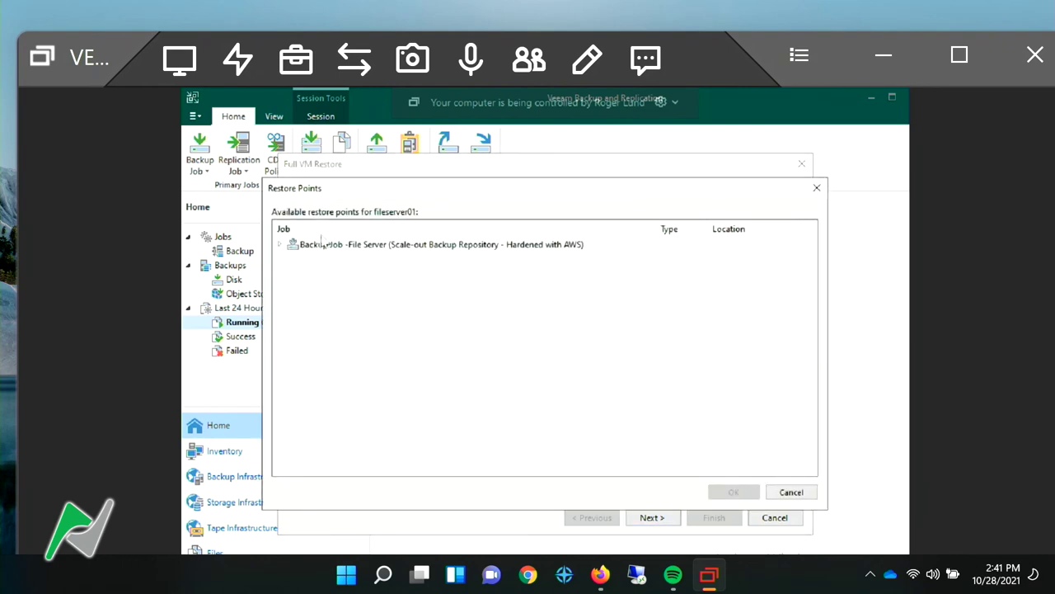
# Expand the File Server backup's restore points and select the oldest full point, 10/13/2021
pyautogui.click(280, 245)
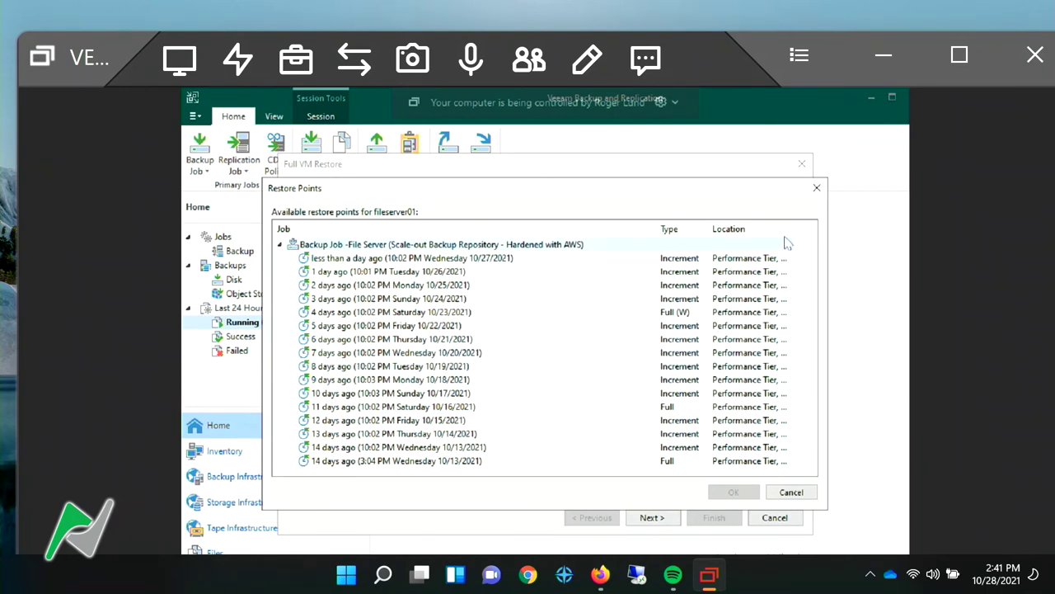
pyautogui.moveTo(793, 236); pyautogui.dragTo(1052, 253)
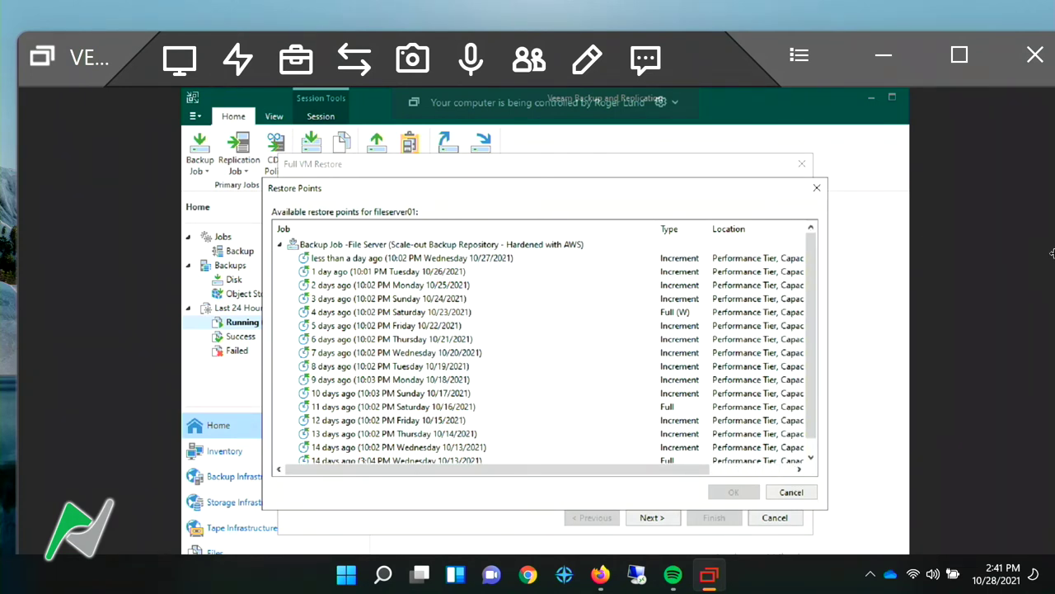
pyautogui.click(646, 462)
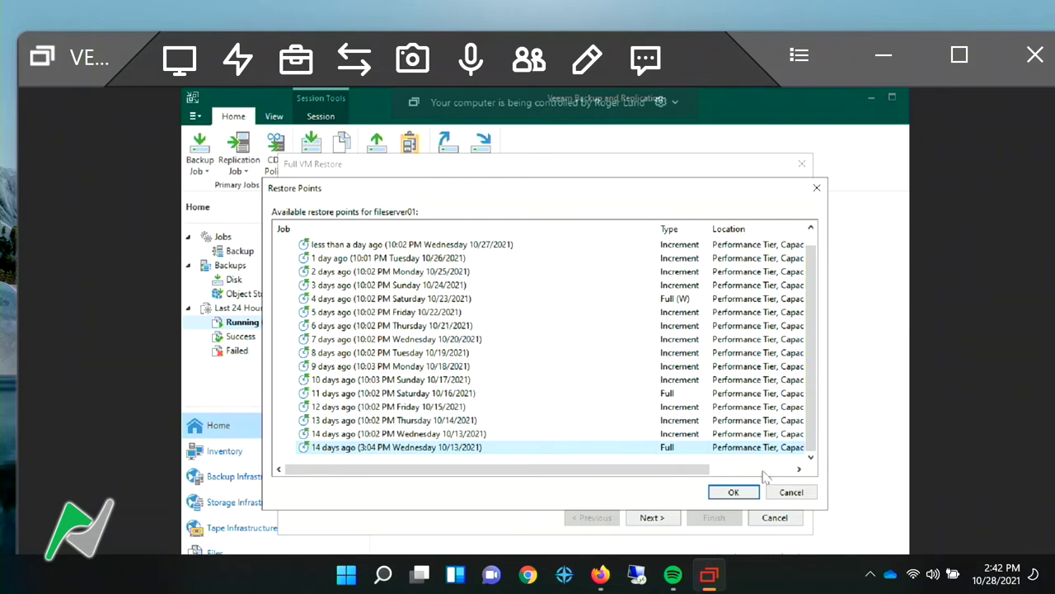
# Leave the Full VM Restore without restoring, then view the running FLR_[fileserver01] session details
pyautogui.click(790, 493)
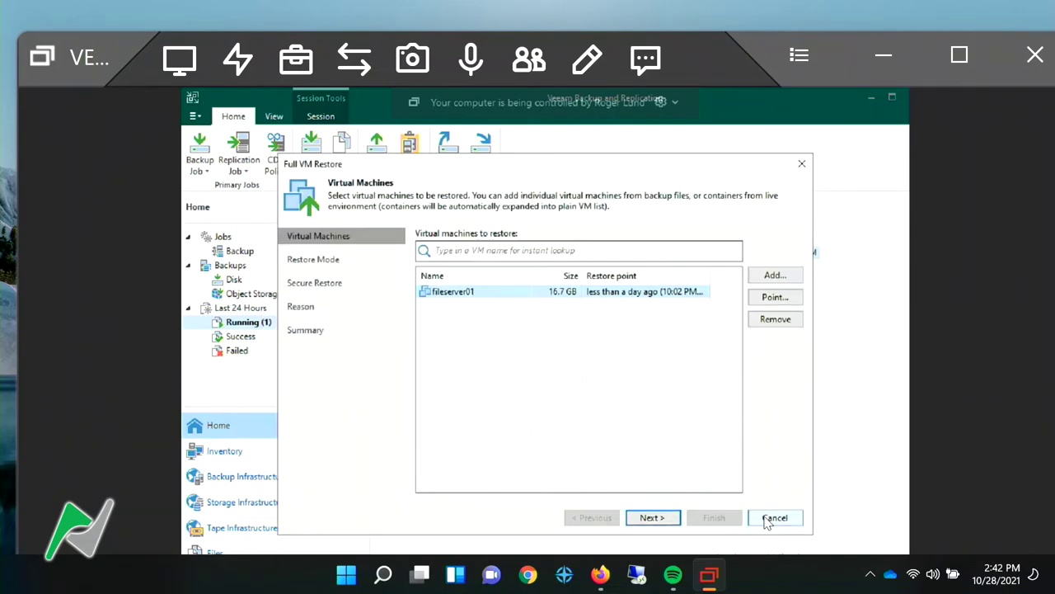
pyautogui.click(772, 517)
pyautogui.click(549, 370)
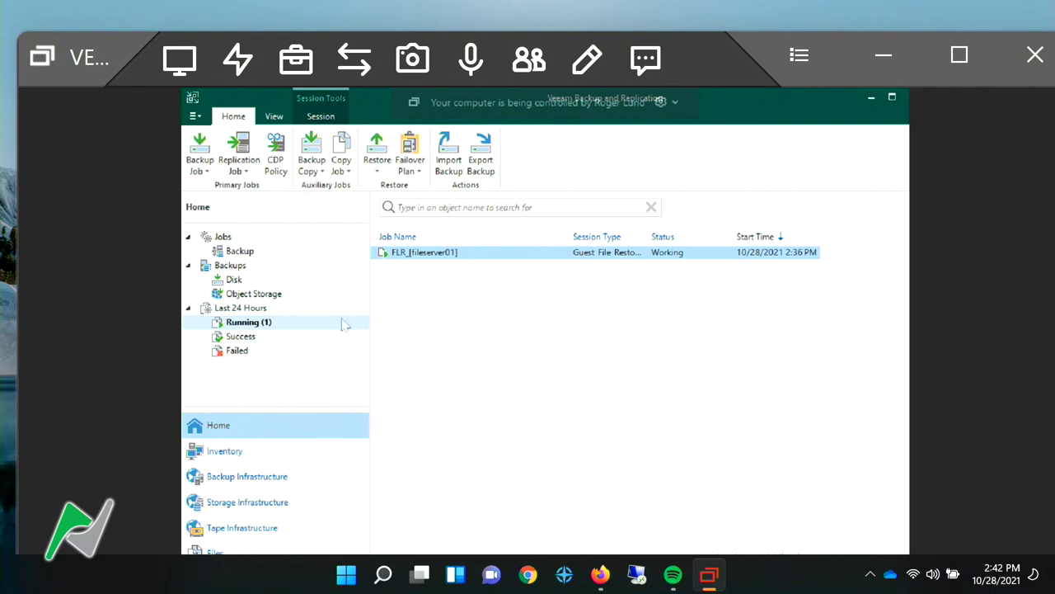
pyautogui.doubleClick(437, 252)
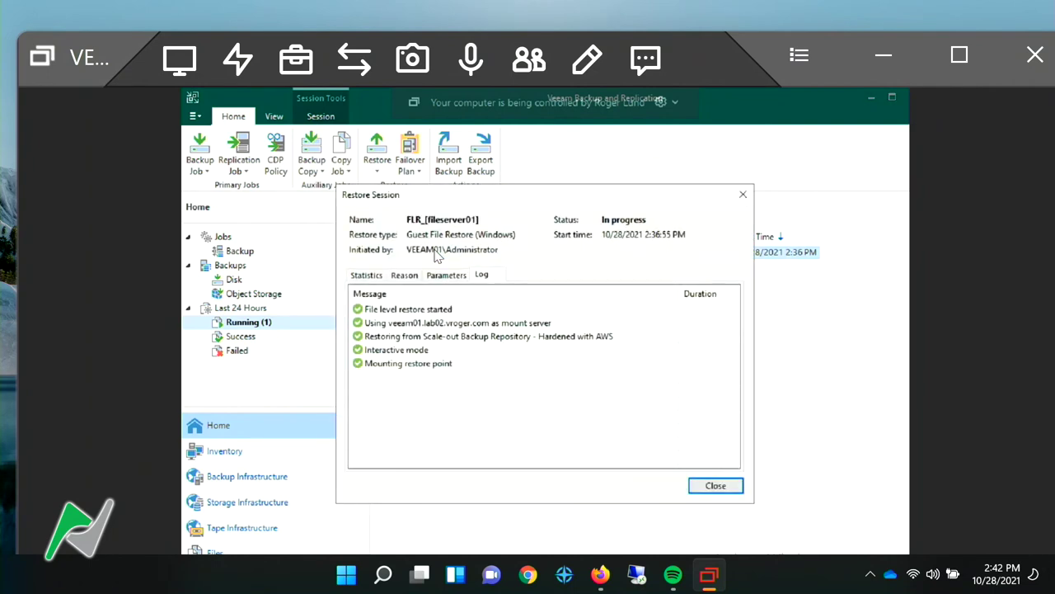
pyautogui.click(714, 486)
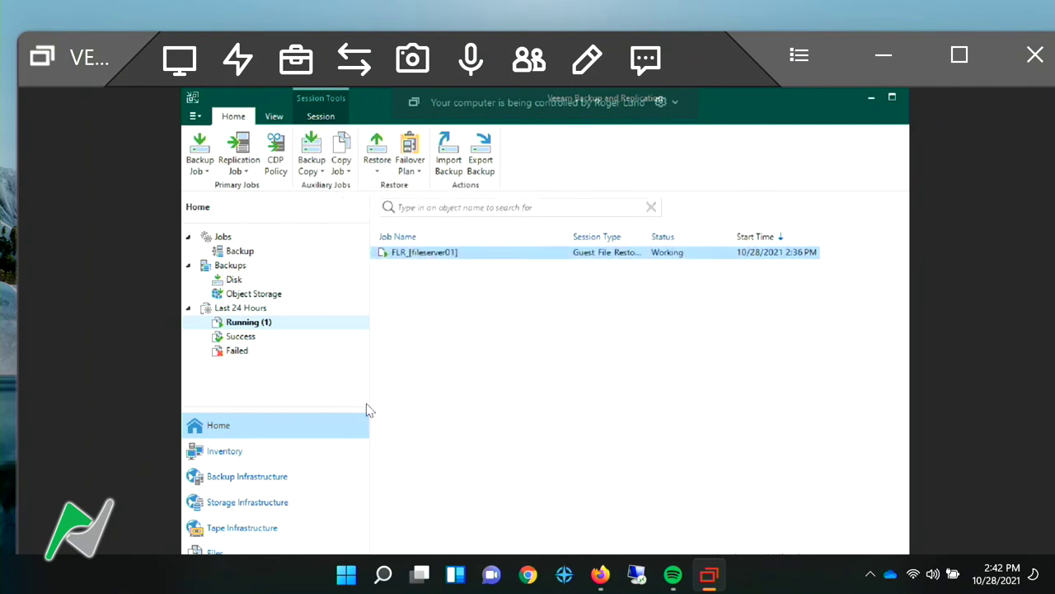